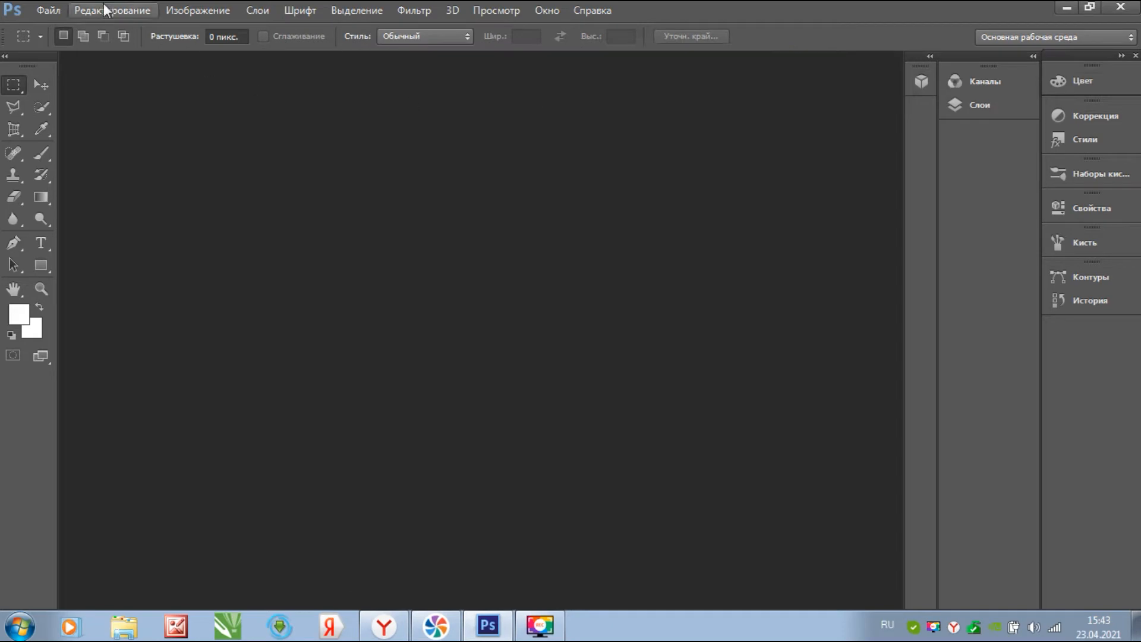
- Open looney-tunes-veselye-melodii-5996 from the Desktop as a smart object, leaving its colour profile as is
{"action": "left_click", "coordinate": [40, 8]}
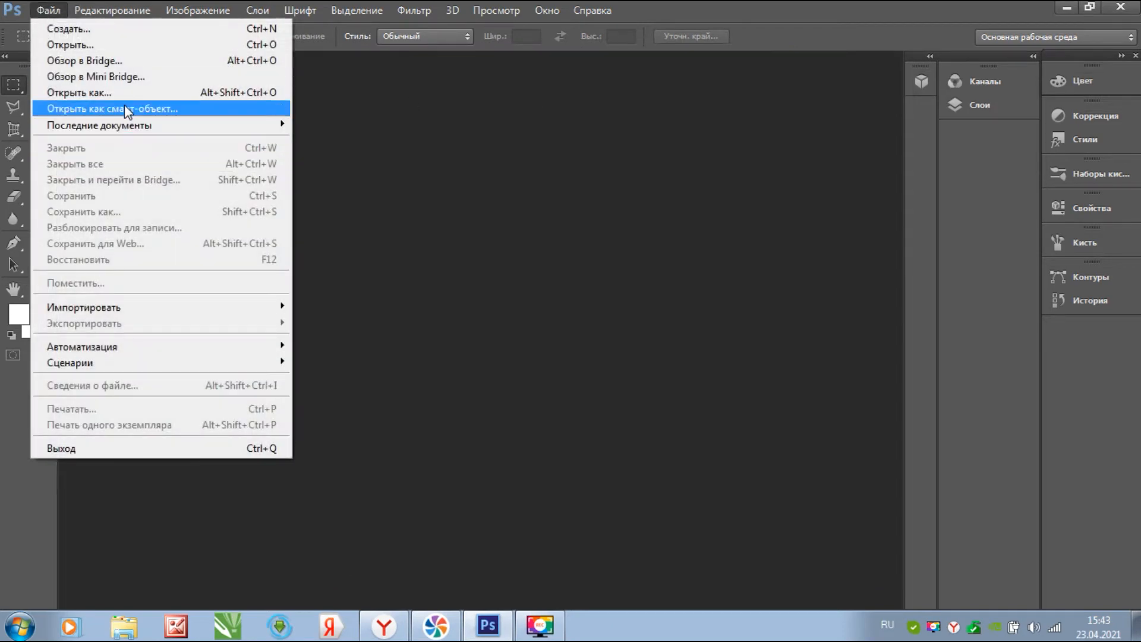
{"action": "left_click", "coordinate": [123, 104]}
{"action": "left_click_drag", "start_coordinate": [804, 188], "coordinate": [796, 420]}
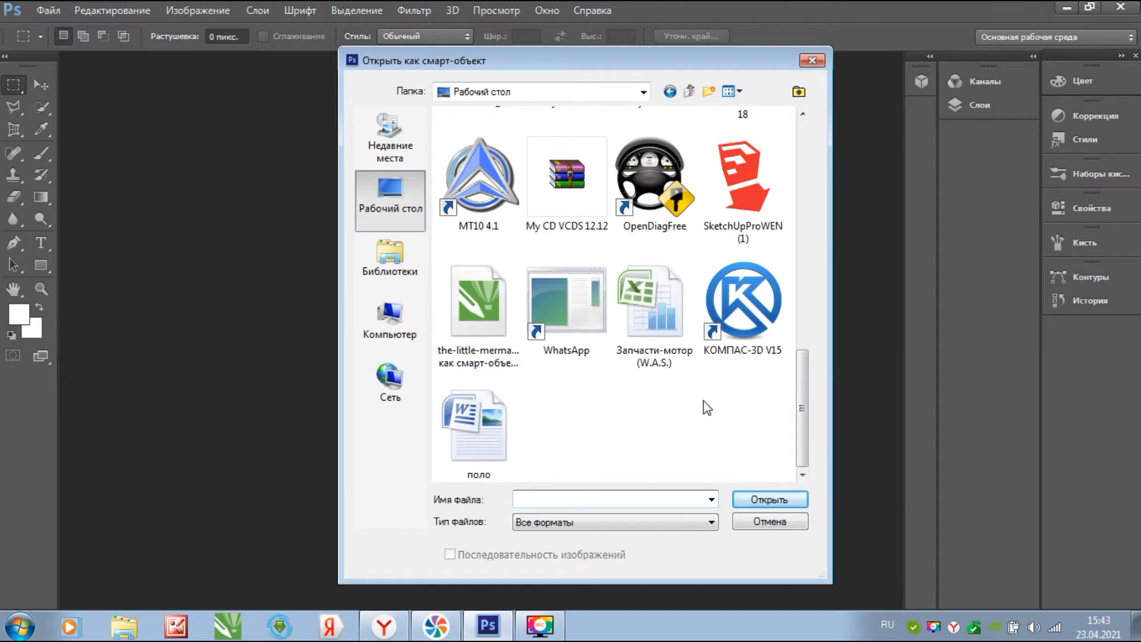
{"action": "left_click_drag", "start_coordinate": [801, 434], "coordinate": [791, 316]}
{"action": "double_click", "coordinate": [656, 324]}
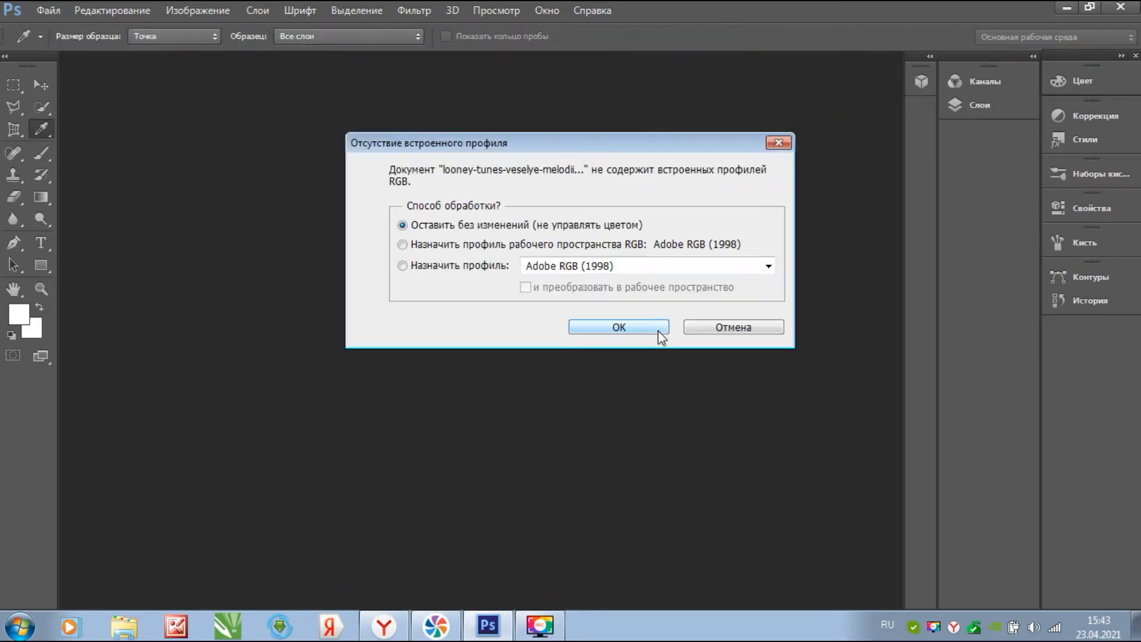
{"action": "left_click", "coordinate": [657, 329]}
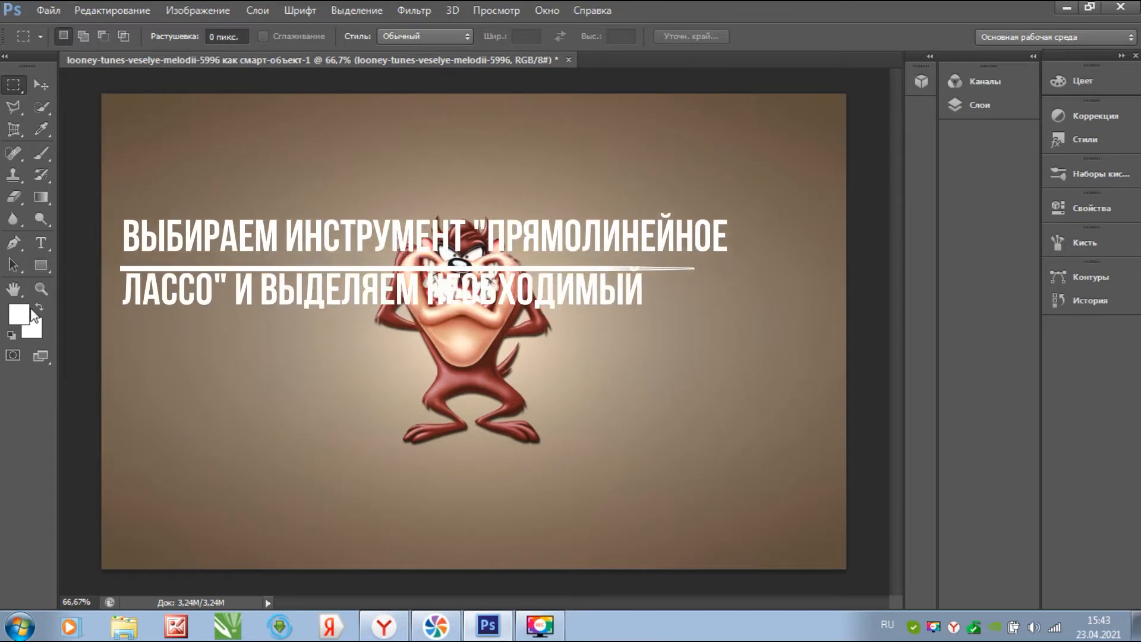
- Switch to the Polygonal Lasso tool and zoom to about 641% on Taz's head
{"action": "left_click", "coordinate": [982, 104]}
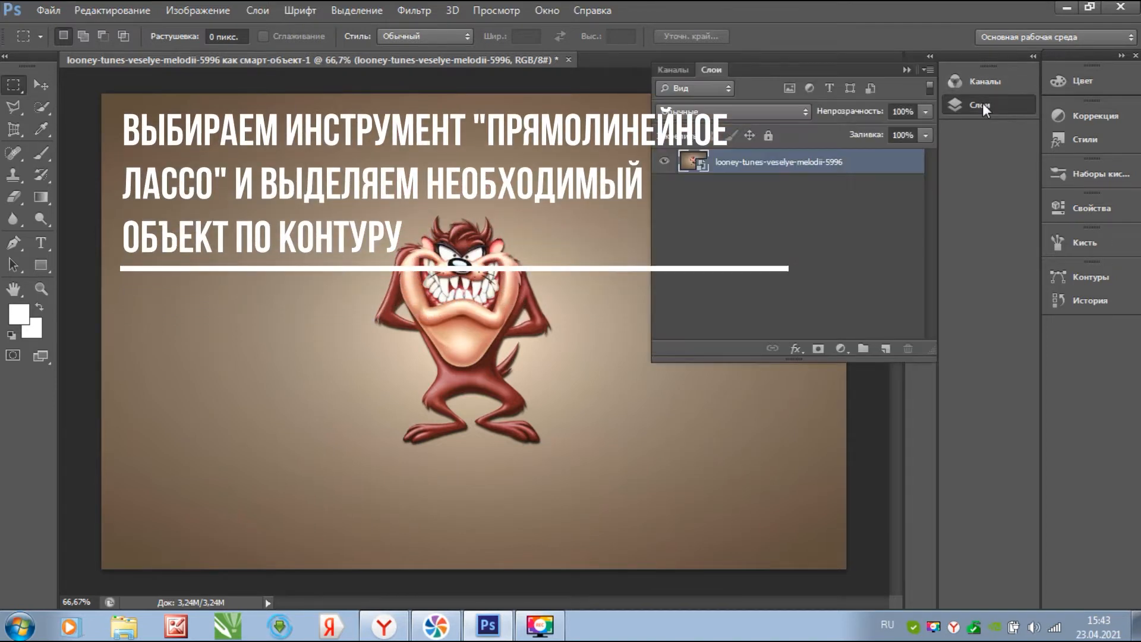
{"action": "left_click", "coordinate": [982, 104]}
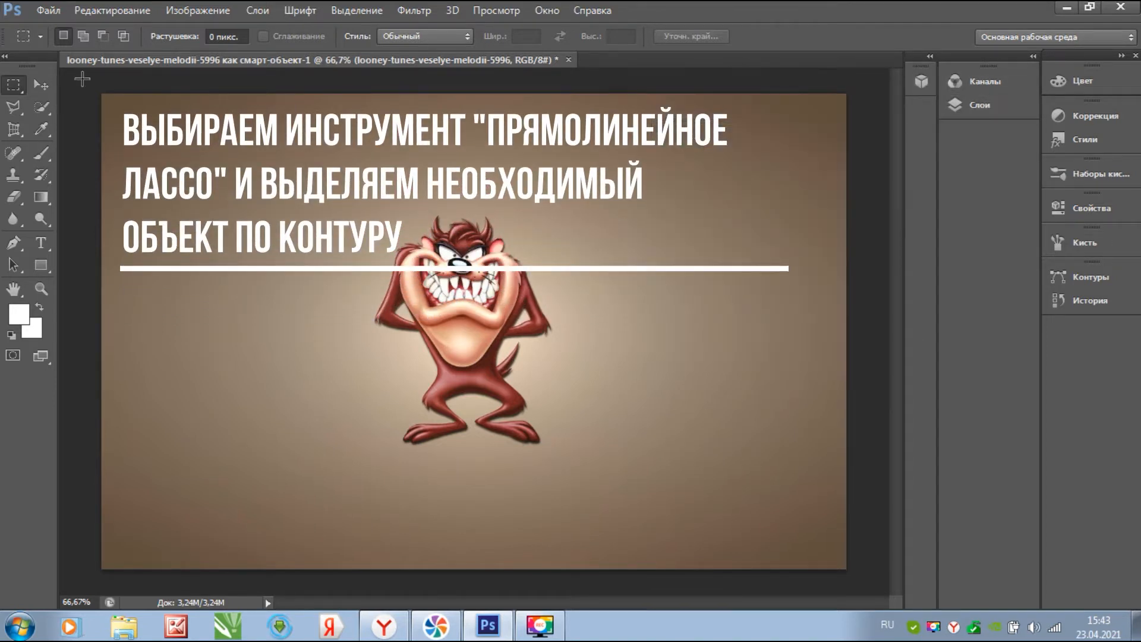
{"action": "left_click", "coordinate": [14, 107]}
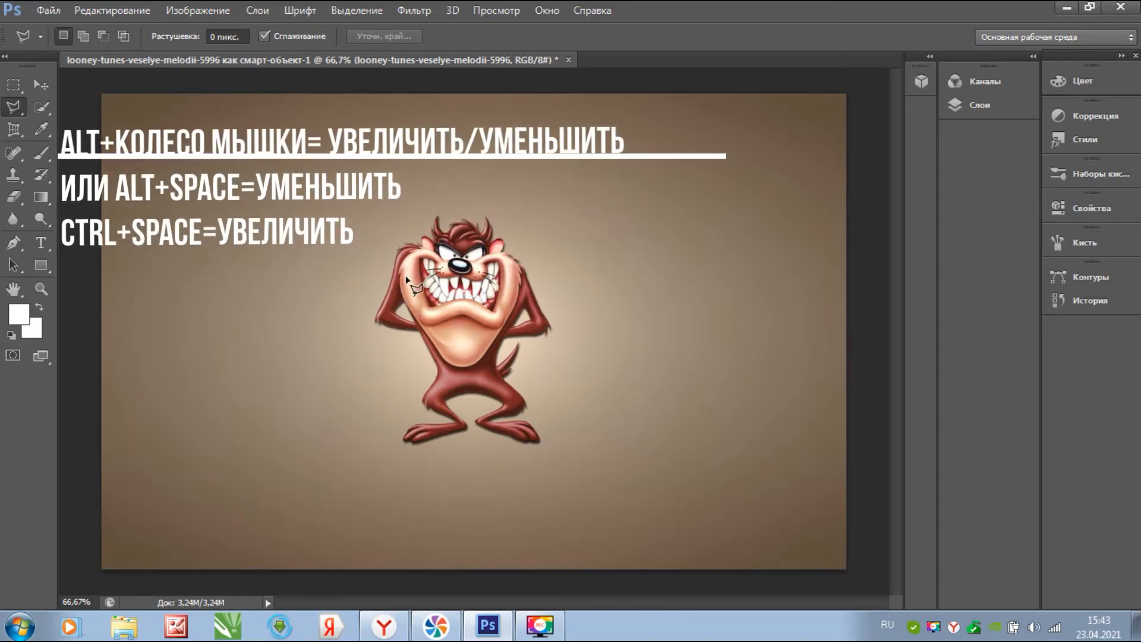
{"action": "scroll", "coordinate": [399, 289], "scroll_direction": "up", "scroll_amount": 5}
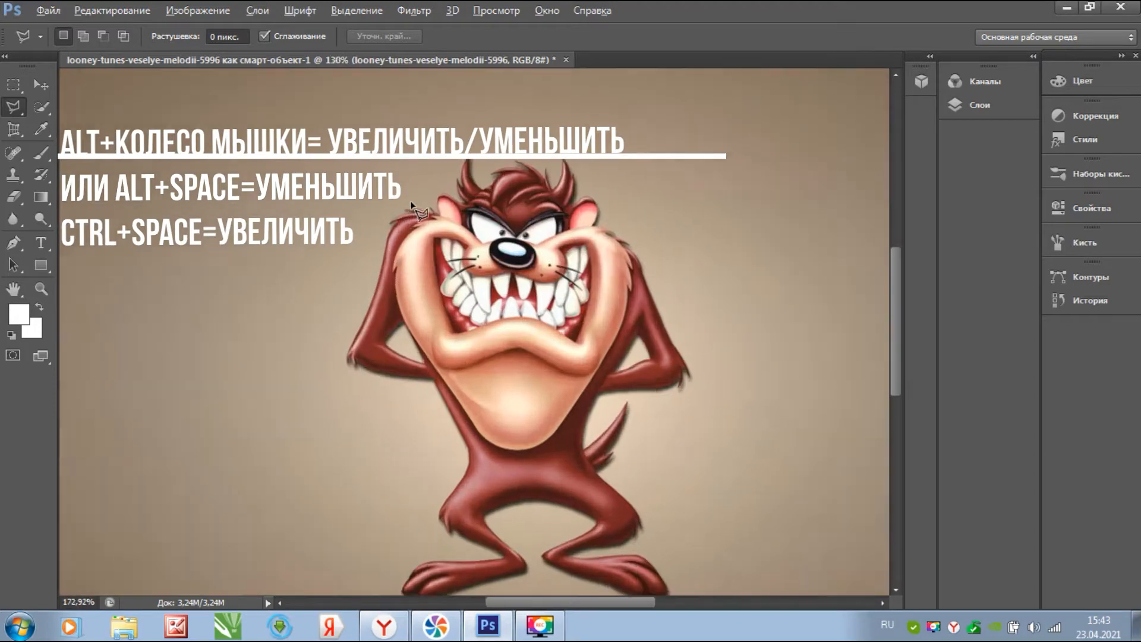
{"action": "scroll", "coordinate": [466, 218], "scroll_direction": "up", "scroll_amount": 2}
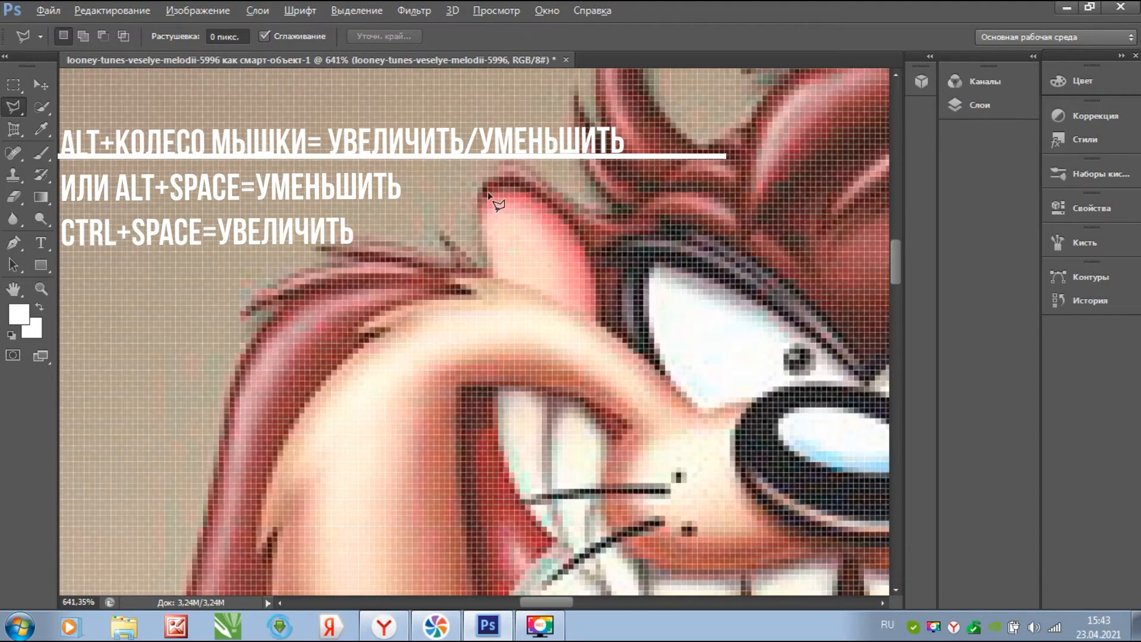
- Start the polygonal lasso outline along Taz's hair tuft and down his left edge
{"action": "key", "text": "alt"}
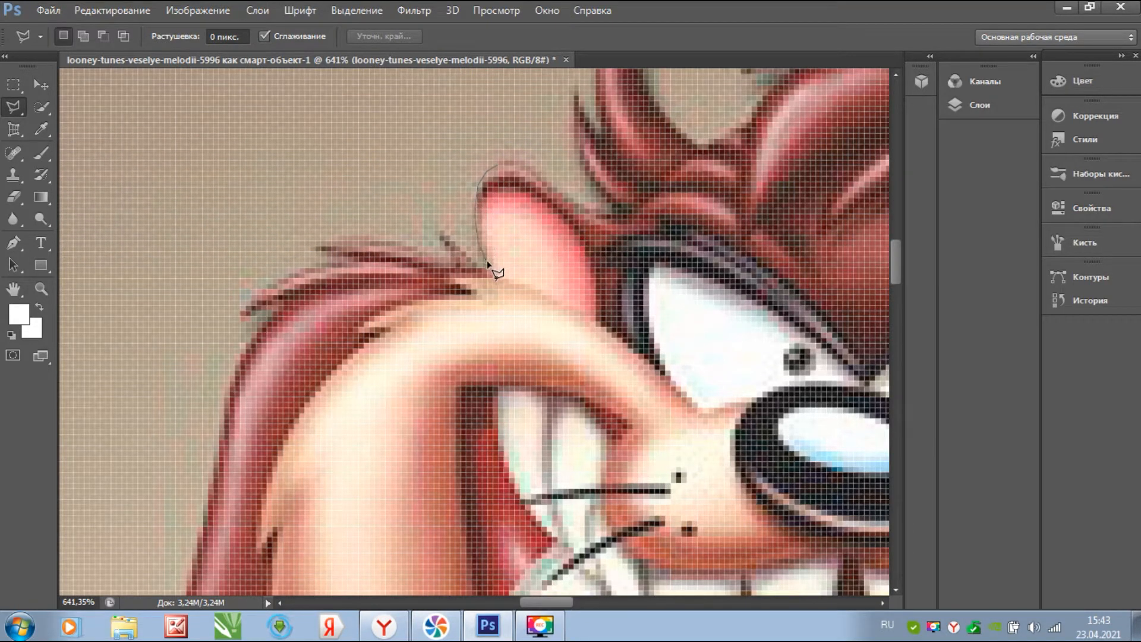
{"action": "left_click", "coordinate": [441, 230]}
{"action": "left_click", "coordinate": [454, 260]}
{"action": "left_click", "coordinate": [369, 231]}
{"action": "left_click", "coordinate": [334, 237]}
{"action": "left_click", "coordinate": [314, 246]}
{"action": "left_click", "coordinate": [338, 254]}
{"action": "left_click", "coordinate": [327, 264]}
{"action": "left_click", "coordinate": [296, 271]}
{"action": "left_click", "coordinate": [276, 279]}
{"action": "left_click", "coordinate": [242, 314]}
{"action": "left_click", "coordinate": [294, 297]}
{"action": "left_click", "coordinate": [264, 323]}
{"action": "left_click", "coordinate": [234, 360]}
- Continue the outline down the arm edge, around the elbow and along the arm's lower edge
{"action": "scroll", "coordinate": [232, 375], "scroll_direction": "down", "scroll_amount": 5}
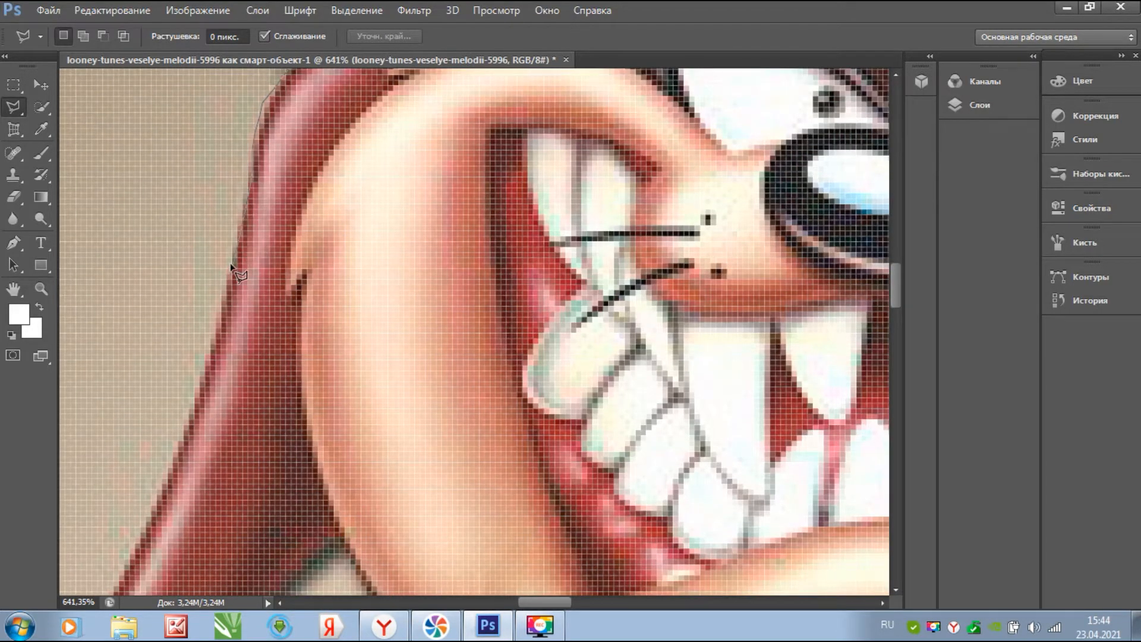
{"action": "left_click", "coordinate": [182, 435]}
{"action": "left_click", "coordinate": [158, 499]}
{"action": "left_click_drag", "start_coordinate": [157, 502], "coordinate": [281, 170]}
{"action": "left_click", "coordinate": [226, 286]}
{"action": "left_click", "coordinate": [183, 363]}
{"action": "left_click", "coordinate": [181, 393]}
{"action": "left_click", "coordinate": [234, 412]}
{"action": "left_click", "coordinate": [277, 444]}
{"action": "left_click", "coordinate": [330, 456]}
{"action": "left_click", "coordinate": [425, 476]}
{"action": "left_click", "coordinate": [516, 486]}
- Extend the outline from the arm's corner down the arm edge
{"action": "mouse_move", "coordinate": [544, 485]}
{"action": "left_mouse_down"}
{"action": "mouse_move", "coordinate": [323, 181]}
{"action": "mouse_move", "coordinate": [130, 135]}
{"action": "left_mouse_up"}
{"action": "left_click", "coordinate": [205, 149]}
{"action": "left_click", "coordinate": [288, 317]}
{"action": "left_click", "coordinate": [357, 442]}
{"action": "left_click", "coordinate": [379, 490]}
{"action": "left_click_drag", "start_coordinate": [381, 496], "coordinate": [443, 197]}
{"action": "left_click", "coordinate": [444, 276]}
{"action": "left_click", "coordinate": [417, 331]}
{"action": "left_click", "coordinate": [364, 406]}
{"action": "left_click", "coordinate": [309, 477]}
- Trace the lower edge of the arm toward the hand
{"action": "left_click_drag", "start_coordinate": [295, 527], "coordinate": [171, 153]}
{"action": "left_click", "coordinate": [227, 225]}
{"action": "left_click", "coordinate": [227, 198]}
{"action": "left_click", "coordinate": [234, 198]}
{"action": "left_click", "coordinate": [302, 243]}
{"action": "left_click", "coordinate": [342, 263]}
{"action": "left_click", "coordinate": [419, 291]}
{"action": "left_click", "coordinate": [485, 329]}
{"action": "left_click", "coordinate": [493, 341]}
- Outline the upper edge of Taz's hand
{"action": "left_click", "coordinate": [492, 347]}
{"action": "left_click", "coordinate": [473, 351]}
{"action": "left_click", "coordinate": [404, 356]}
{"action": "left_click", "coordinate": [360, 361]}
{"action": "left_click", "coordinate": [136, 361]}
{"action": "left_click_drag", "start_coordinate": [180, 348], "coordinate": [498, 213]}
{"action": "left_click", "coordinate": [420, 228]}
- Trace the hand's lower edge and the forearm's lower edge
{"action": "left_click", "coordinate": [317, 388]}
{"action": "left_click", "coordinate": [344, 396]}
{"action": "left_click", "coordinate": [380, 381]}
{"action": "left_click", "coordinate": [386, 402]}
{"action": "left_click", "coordinate": [413, 420]}
{"action": "left_click", "coordinate": [437, 414]}
{"action": "left_click", "coordinate": [451, 399]}
{"action": "left_click", "coordinate": [517, 396]}
{"action": "left_click", "coordinate": [559, 377]}
{"action": "left_click", "coordinate": [636, 359]}
{"action": "left_click", "coordinate": [683, 337]}
{"action": "left_click", "coordinate": [750, 320]}
{"action": "left_click", "coordinate": [802, 306]}
- Continue the outline along the forearm, around the elbow and up the arm's edge
{"action": "left_click_drag", "start_coordinate": [802, 304], "coordinate": [212, 439]}
{"action": "left_click", "coordinate": [250, 436]}
{"action": "left_click", "coordinate": [325, 414]}
{"action": "left_click", "coordinate": [329, 390]}
{"action": "left_click", "coordinate": [309, 353]}
{"action": "left_click", "coordinate": [209, 265]}
{"action": "left_click", "coordinate": [161, 225]}
{"action": "left_click", "coordinate": [121, 167]}
{"action": "left_click", "coordinate": [117, 133]}
- Outline the gap's upper edge to its right corner, then the finger's upper edge
{"action": "left_click_drag", "start_coordinate": [156, 115], "coordinate": [160, 521]}
{"action": "left_click", "coordinate": [192, 403]}
{"action": "left_click", "coordinate": [252, 380]}
{"action": "left_click", "coordinate": [347, 362]}
{"action": "left_click", "coordinate": [465, 377]}
{"action": "left_click", "coordinate": [580, 413]}
{"action": "left_click", "coordinate": [683, 473]}
{"action": "left_click_drag", "start_coordinate": [657, 506], "coordinate": [753, 265]}
{"action": "left_click", "coordinate": [711, 292]}
{"action": "left_click", "coordinate": [609, 336]}
{"action": "left_click", "coordinate": [582, 349]}
{"action": "left_click", "coordinate": [536, 368]}
{"action": "left_click", "coordinate": [506, 397]}
- Trace the finger's lower edge, around its tip and up to its inner corner
{"action": "left_click_drag", "start_coordinate": [690, 502], "coordinate": [228, 282]}
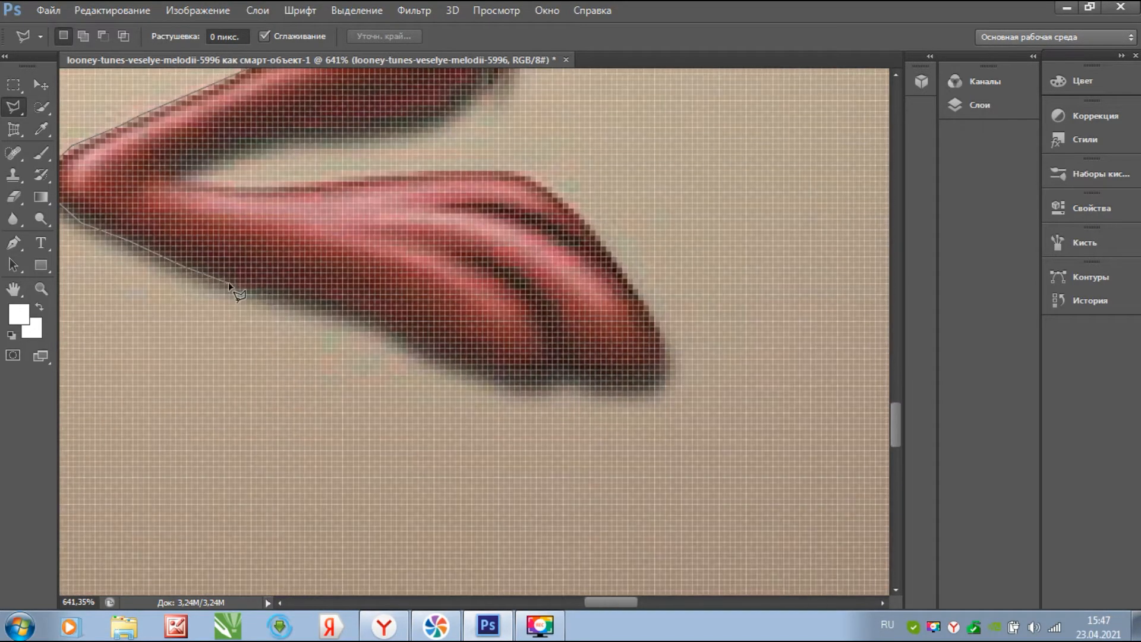
{"action": "left_click", "coordinate": [373, 310]}
{"action": "left_click", "coordinate": [441, 361]}
{"action": "left_click", "coordinate": [533, 384]}
{"action": "left_click", "coordinate": [562, 359]}
{"action": "left_click", "coordinate": [582, 372]}
{"action": "left_click", "coordinate": [628, 386]}
{"action": "left_click", "coordinate": [658, 375]}
{"action": "left_click", "coordinate": [656, 329]}
{"action": "left_click", "coordinate": [600, 240]}
{"action": "left_click", "coordinate": [566, 206]}
{"action": "left_click", "coordinate": [529, 175]}
{"action": "left_click", "coordinate": [171, 174]}
- Continue the outline up the next finger and around to the small finger's tip
{"action": "scroll", "coordinate": [236, 145], "scroll_direction": "up", "scroll_amount": 3}
{"action": "left_click", "coordinate": [314, 346]}
{"action": "left_click", "coordinate": [452, 335]}
{"action": "left_click", "coordinate": [505, 310]}
{"action": "left_click", "coordinate": [514, 229]}
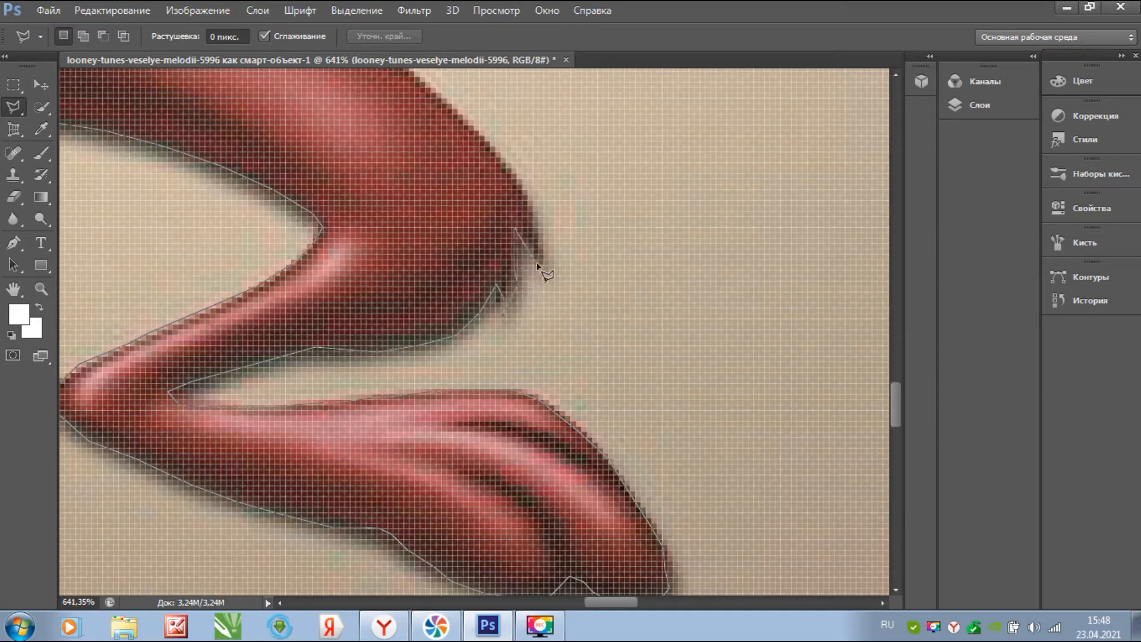
{"action": "left_click_drag", "start_coordinate": [516, 193], "coordinate": [668, 433]}
{"action": "left_click", "coordinate": [648, 394]}
{"action": "left_click", "coordinate": [585, 329]}
{"action": "left_click", "coordinate": [521, 273]}
{"action": "left_click", "coordinate": [468, 226]}
{"action": "left_click", "coordinate": [467, 212]}
{"action": "left_click", "coordinate": [553, 121]}
{"action": "left_click", "coordinate": [477, 150]}
- Trace around the next finger's tip, up the palm edge and along the upper finger
{"action": "left_click_drag", "start_coordinate": [478, 150], "coordinate": [288, 555]}
{"action": "left_click", "coordinate": [346, 514]}
{"action": "left_click", "coordinate": [405, 423]}
{"action": "left_click", "coordinate": [432, 287]}
{"action": "left_click", "coordinate": [410, 326]}
{"action": "left_click", "coordinate": [384, 368]}
{"action": "left_click", "coordinate": [299, 455]}
{"action": "left_click", "coordinate": [219, 518]}
{"action": "left_click", "coordinate": [215, 409]}
{"action": "left_click", "coordinate": [248, 308]}
{"action": "left_click", "coordinate": [289, 245]}
{"action": "left_click", "coordinate": [390, 225]}
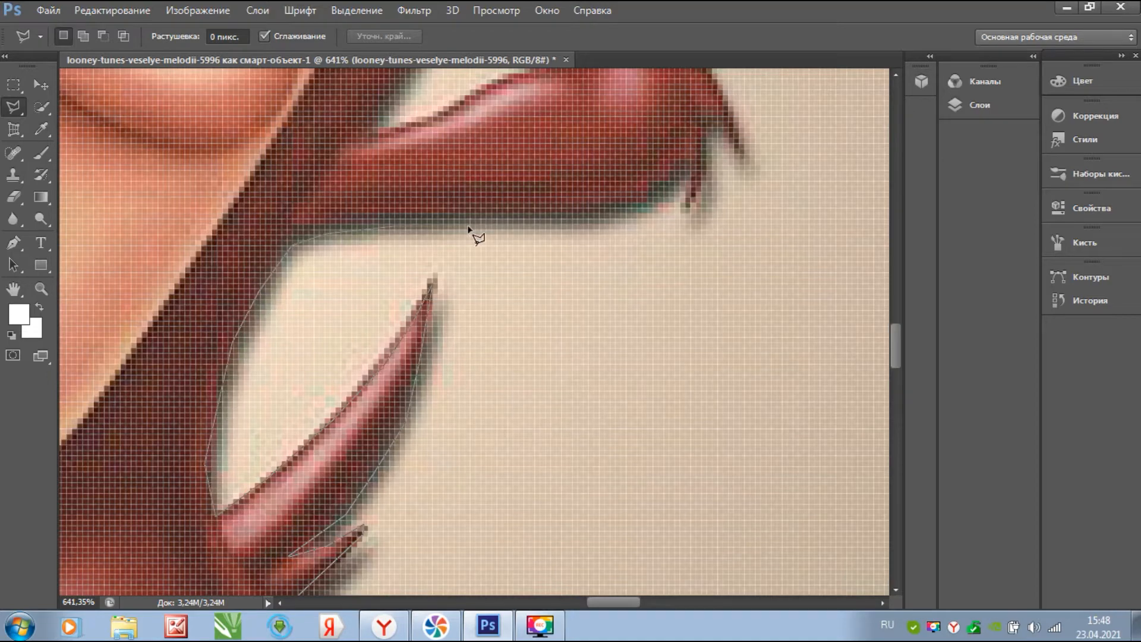
- Finish the palm's lower corner and begin up the arm's outer edge
{"action": "left_click_drag", "start_coordinate": [467, 226], "coordinate": [190, 505]}
{"action": "left_click", "coordinate": [281, 497]}
{"action": "left_click", "coordinate": [366, 476]}
{"action": "left_click", "coordinate": [407, 434]}
{"action": "left_click", "coordinate": [409, 485]}
{"action": "left_click", "coordinate": [423, 389]}
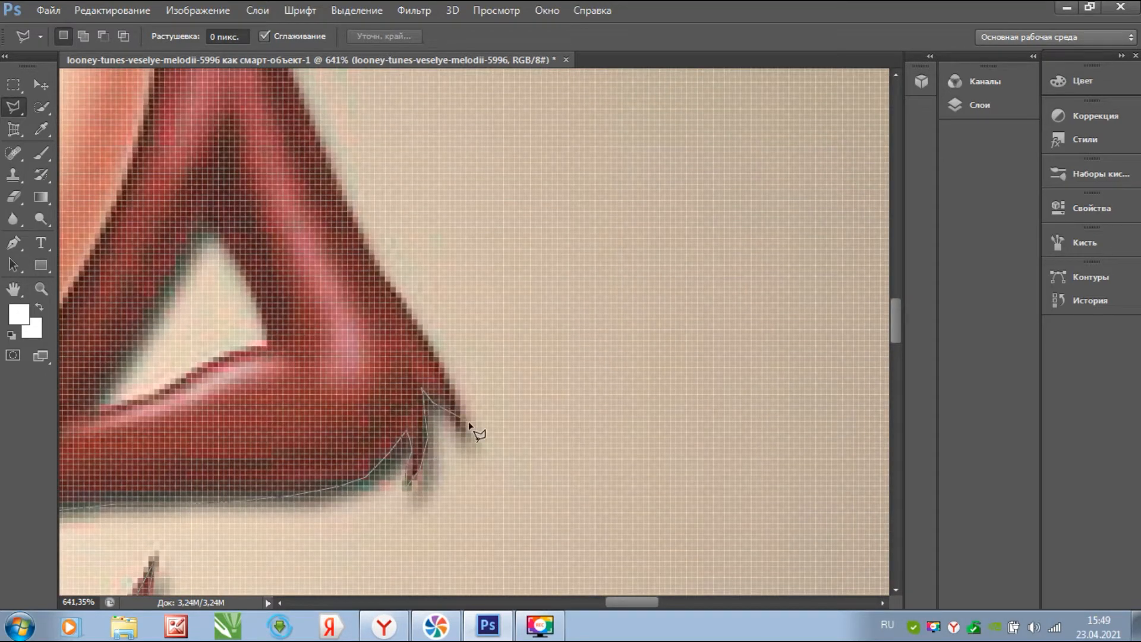
{"action": "left_click", "coordinate": [444, 368]}
{"action": "left_click_drag", "start_coordinate": [444, 367], "coordinate": [574, 540]}
- Trace the lasso outline up Taz's arm and along his shoulder fur tufts to the ear's base
{"action": "left_click", "coordinate": [480, 377]}
{"action": "left_click", "coordinate": [400, 181]}
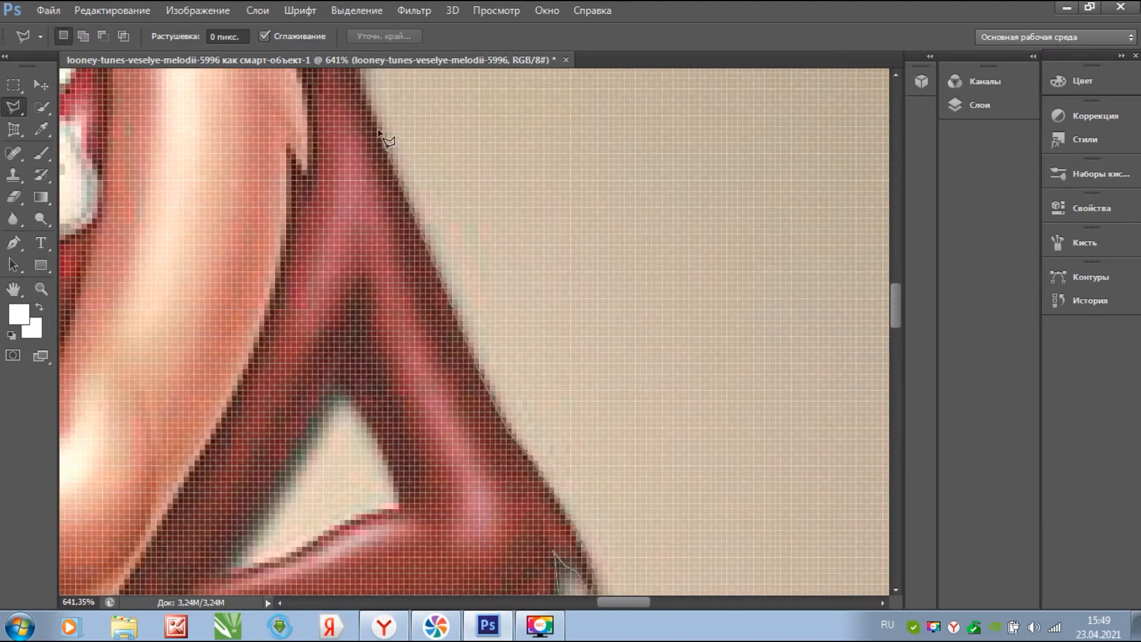
{"action": "left_click_drag", "start_coordinate": [378, 129], "coordinate": [535, 529]}
{"action": "left_click", "coordinate": [504, 455]}
{"action": "left_click", "coordinate": [505, 420]}
{"action": "left_click", "coordinate": [476, 373]}
{"action": "left_click", "coordinate": [404, 309]}
{"action": "left_click", "coordinate": [438, 313]}
{"action": "left_click", "coordinate": [412, 286]}
{"action": "left_click", "coordinate": [376, 278]}
{"action": "left_click", "coordinate": [333, 250]}
{"action": "left_click", "coordinate": [357, 248]}
{"action": "left_click", "coordinate": [275, 221]}
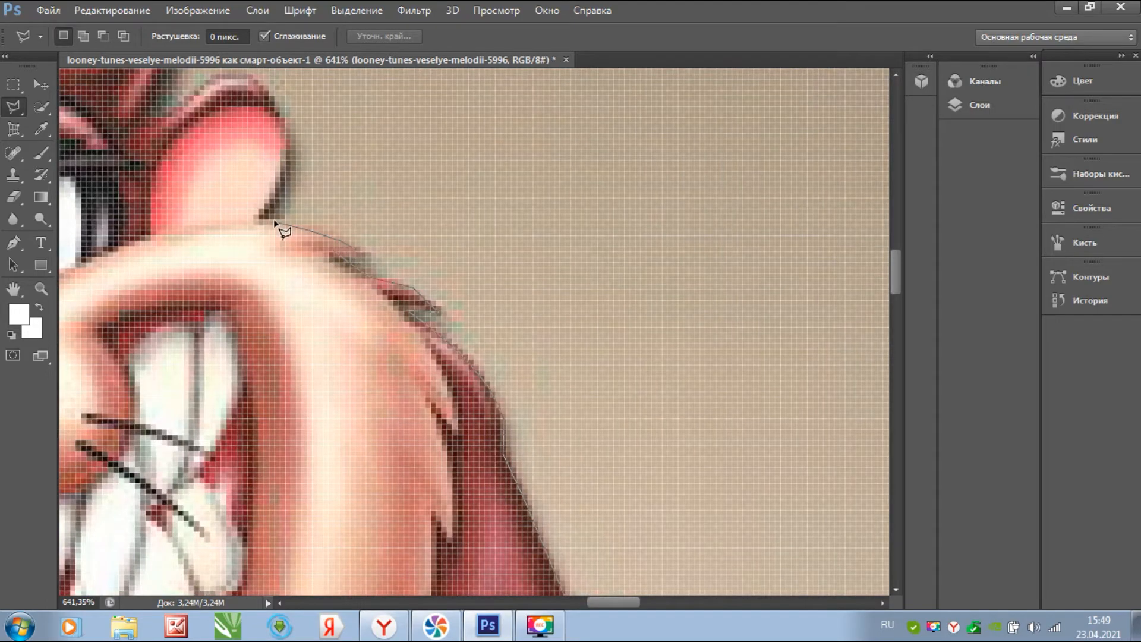
- Trace around Taz's ear, over its top and into the notch beside it
{"action": "left_click_drag", "start_coordinate": [285, 195], "coordinate": [682, 484]}
{"action": "left_click", "coordinate": [686, 470]}
{"action": "left_click", "coordinate": [680, 404]}
{"action": "left_click", "coordinate": [651, 366]}
{"action": "left_click", "coordinate": [606, 367]}
{"action": "left_click", "coordinate": [572, 401]}
{"action": "left_click", "coordinate": [547, 411]}
{"action": "left_click", "coordinate": [543, 398]}
- Trace up the first hair tuft to its tip and back down into the notch
{"action": "left_click", "coordinate": [568, 329]}
{"action": "left_click", "coordinate": [568, 299]}
{"action": "left_click", "coordinate": [563, 255]}
{"action": "left_click", "coordinate": [558, 275]}
{"action": "left_click", "coordinate": [544, 276]}
{"action": "left_click", "coordinate": [543, 238]}
{"action": "left_click", "coordinate": [510, 171]}
{"action": "left_click", "coordinate": [460, 328]}
- Trace over the small tuft and along the hair edge leftward, fixing a misplaced point
{"action": "left_click", "coordinate": [426, 225]}
{"action": "left_click", "coordinate": [424, 276]}
{"action": "left_click", "coordinate": [377, 229]}
{"action": "left_click", "coordinate": [350, 213]}
{"action": "left_click", "coordinate": [285, 193]}
{"action": "left_click", "coordinate": [345, 225]}
{"action": "left_click", "coordinate": [347, 236]}
{"action": "left_click", "coordinate": [309, 226]}
{"action": "left_click", "coordinate": [158, 250]}
{"action": "left_click", "coordinate": [211, 245]}
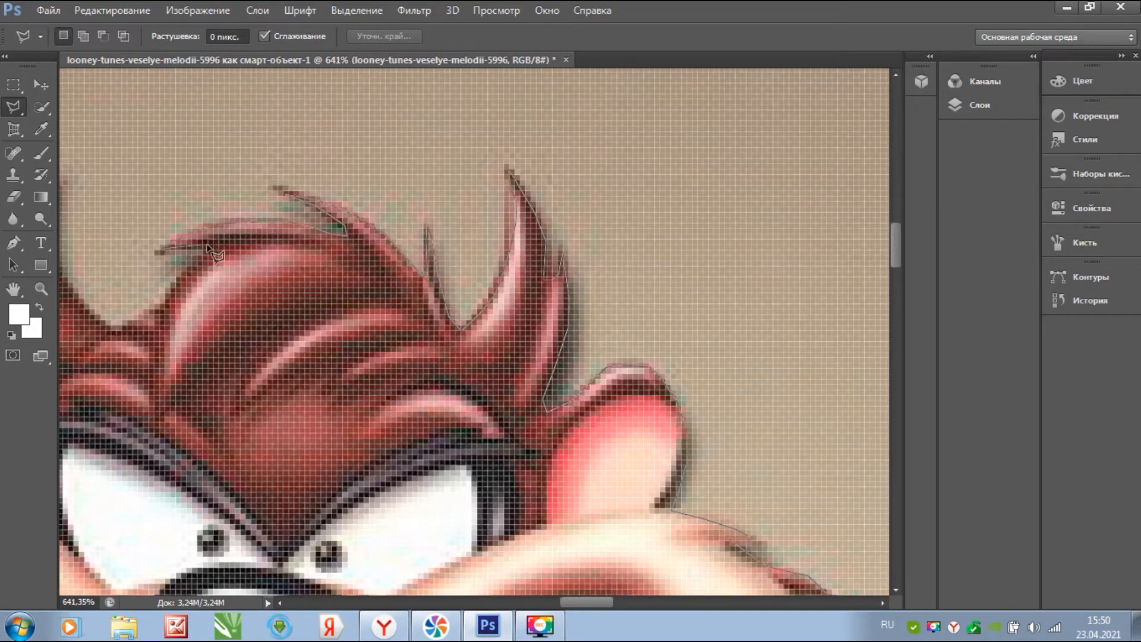
{"action": "left_click", "coordinate": [152, 314]}
- Trace the tall hair tuft on the right and close the outline into a selection
{"action": "left_click_drag", "start_coordinate": [100, 321], "coordinate": [541, 350]}
{"action": "left_click", "coordinate": [503, 305]}
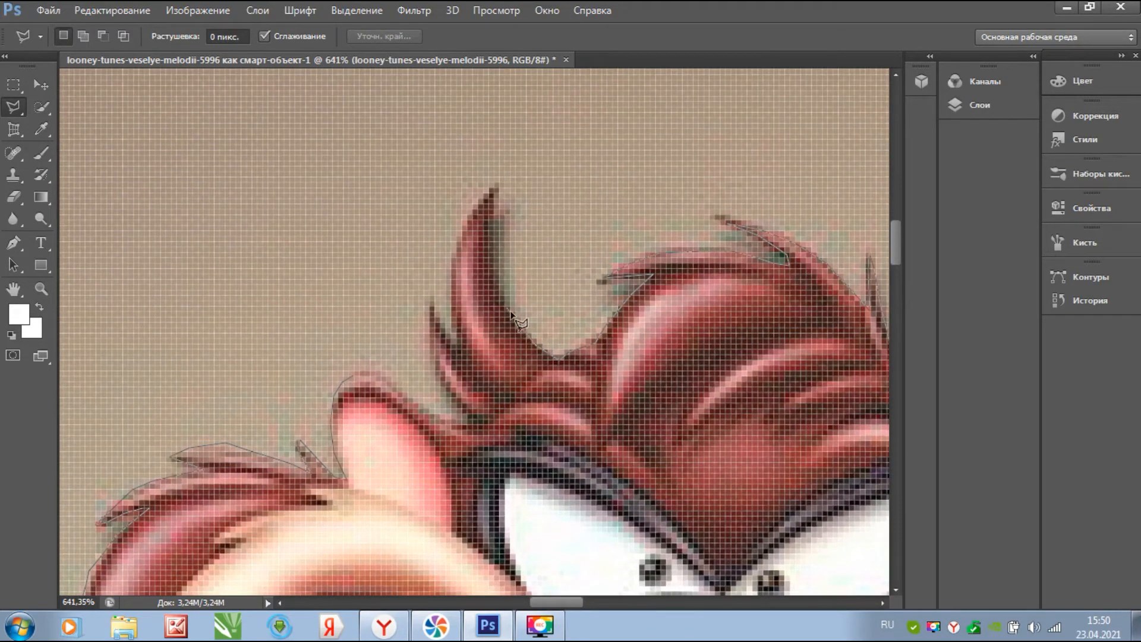
{"action": "left_click", "coordinate": [492, 267]}
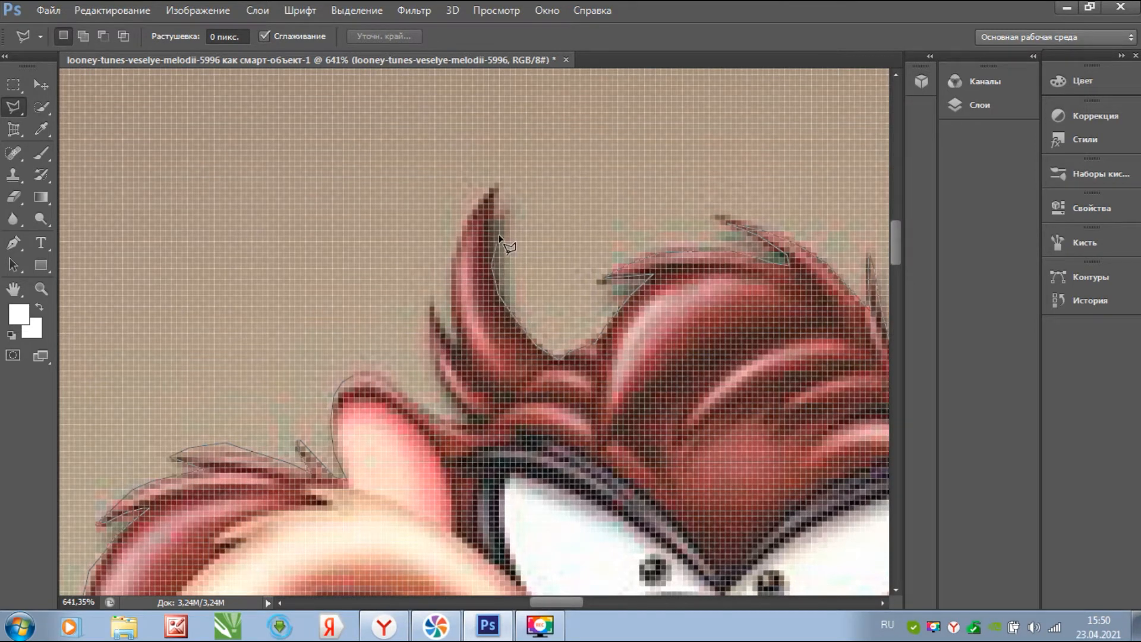
{"action": "left_click", "coordinate": [494, 192]}
{"action": "left_click", "coordinate": [452, 291]}
{"action": "left_click", "coordinate": [461, 351]}
{"action": "left_click", "coordinate": [351, 374]}
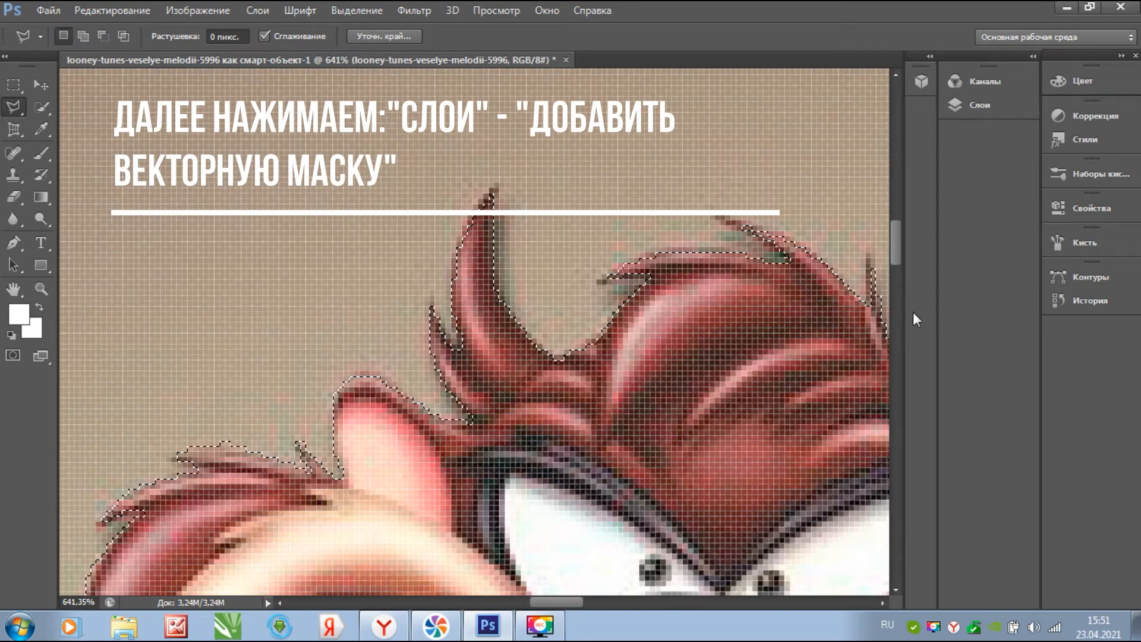
- Add a layer mask so only the selected Taz remains visible on transparency
{"action": "left_click", "coordinate": [992, 110]}
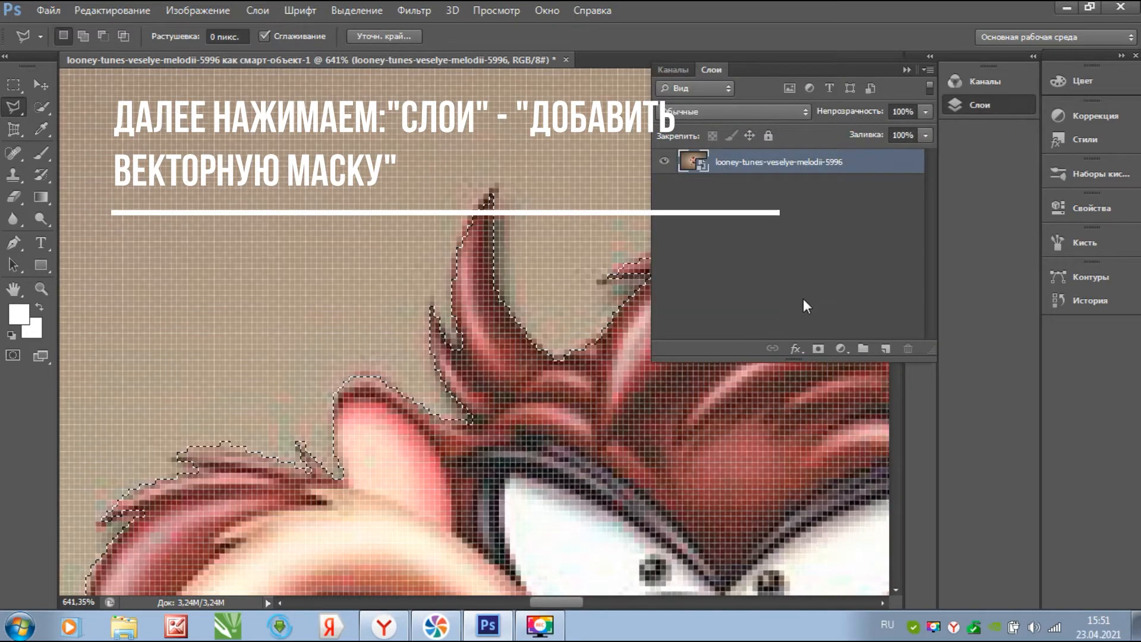
{"action": "left_click", "coordinate": [818, 349]}
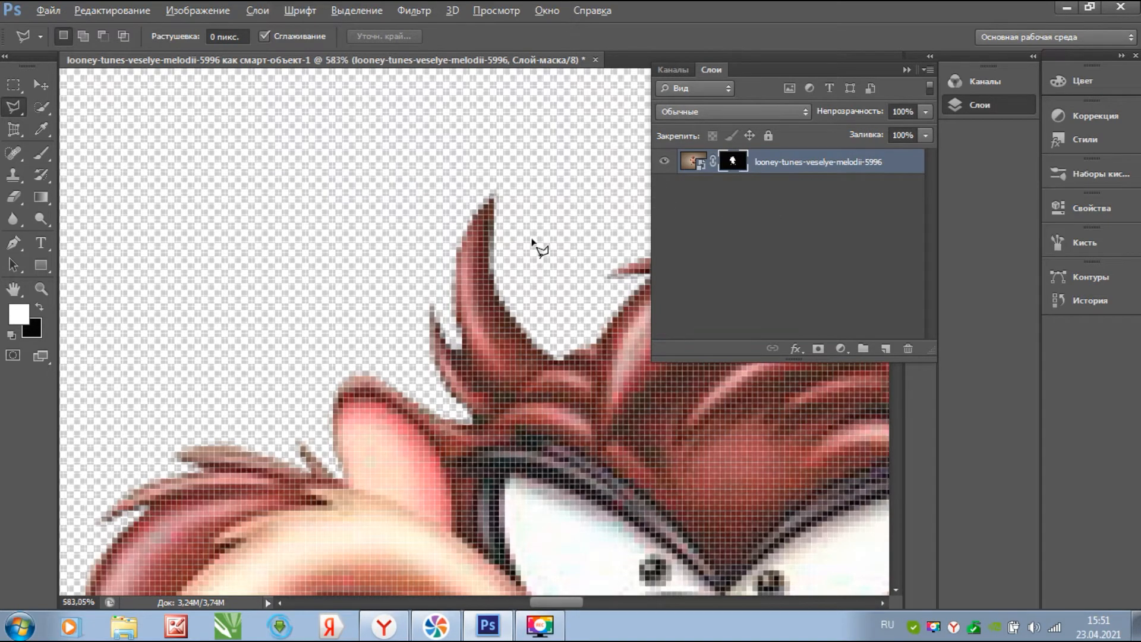
{"action": "scroll", "coordinate": [533, 241], "scroll_direction": "down", "scroll_amount": 15}
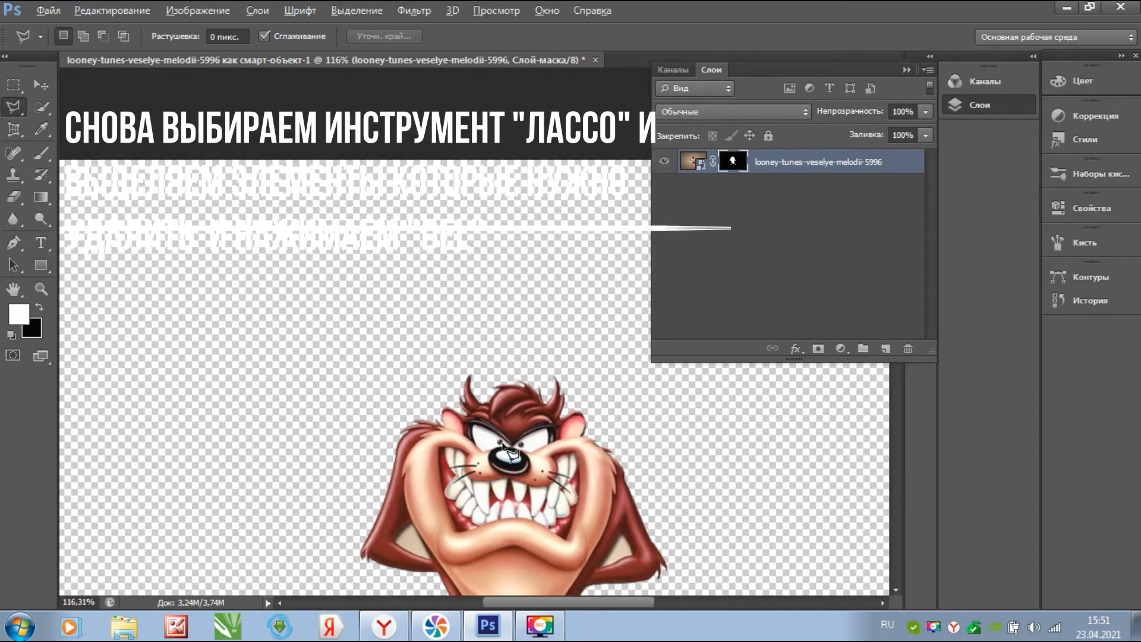
{"action": "scroll", "coordinate": [509, 452], "scroll_direction": "down", "scroll_amount": 3}
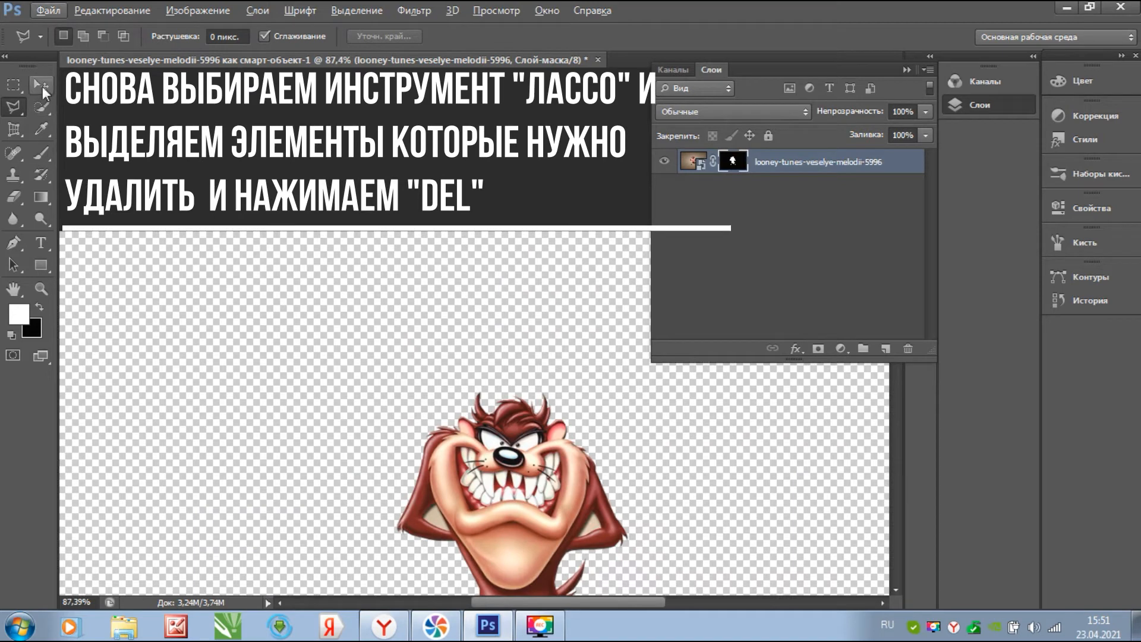
- Nudge Taz slightly left with the Move tool and collapse the Layers panel
{"action": "left_click", "coordinate": [42, 87]}
{"action": "scroll", "coordinate": [719, 443], "scroll_direction": "down", "scroll_amount": 3}
{"action": "left_click_drag", "start_coordinate": [536, 393], "coordinate": [508, 333]}
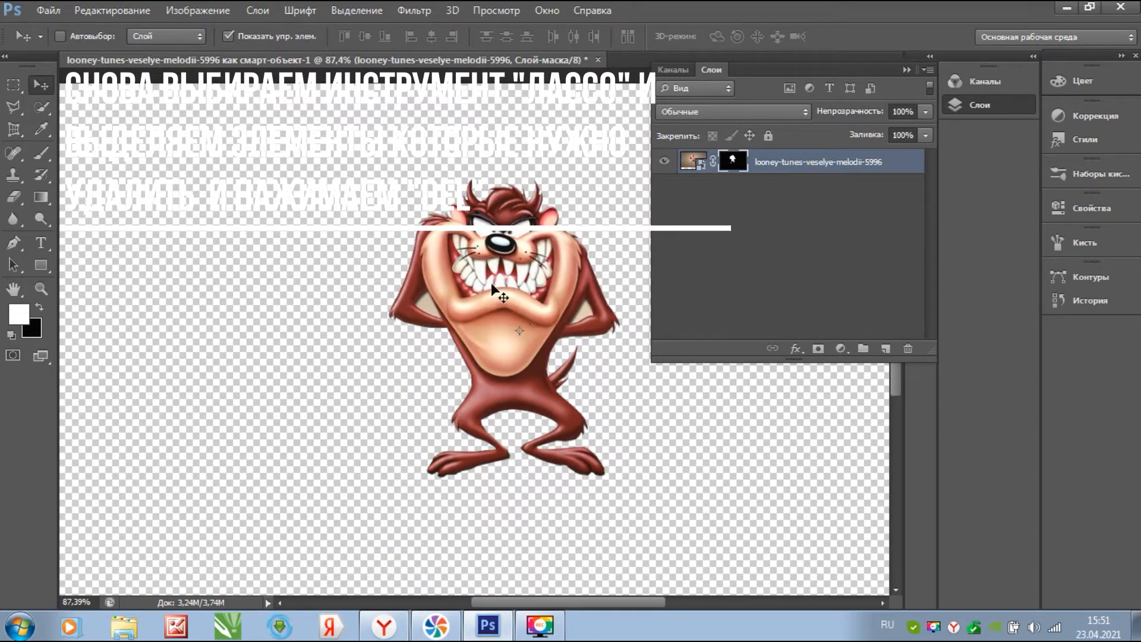
{"action": "left_click", "coordinate": [908, 67]}
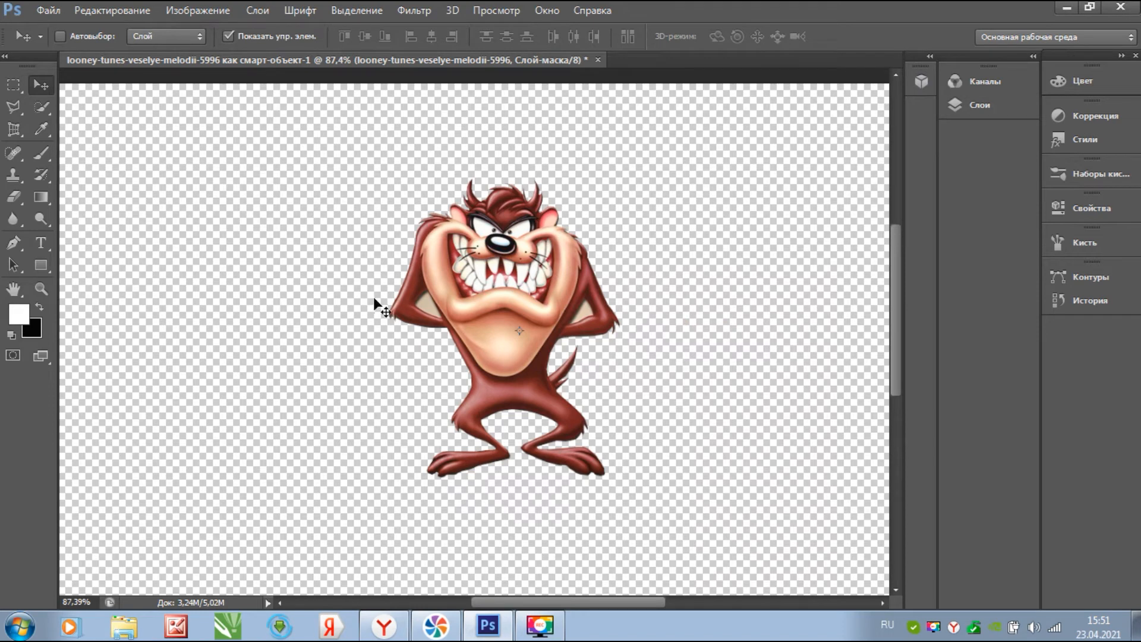
{"action": "scroll", "coordinate": [416, 324], "scroll_direction": "up", "scroll_amount": 2}
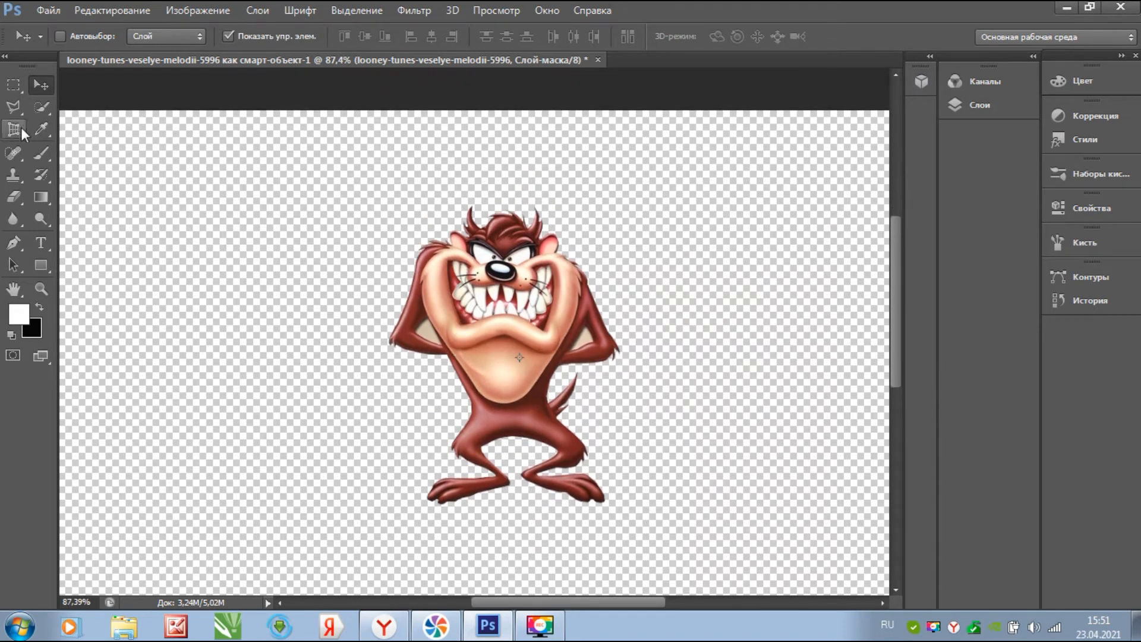
- Outline the background gap under Taz's first arm with the Polygonal Lasso and delete it from the mask
{"action": "left_click", "coordinate": [13, 107]}
{"action": "scroll", "coordinate": [428, 351], "scroll_direction": "up", "scroll_amount": 5}
{"action": "scroll", "coordinate": [430, 360], "scroll_direction": "down", "scroll_amount": 5}
{"action": "scroll", "coordinate": [427, 354], "scroll_direction": "up", "scroll_amount": 10}
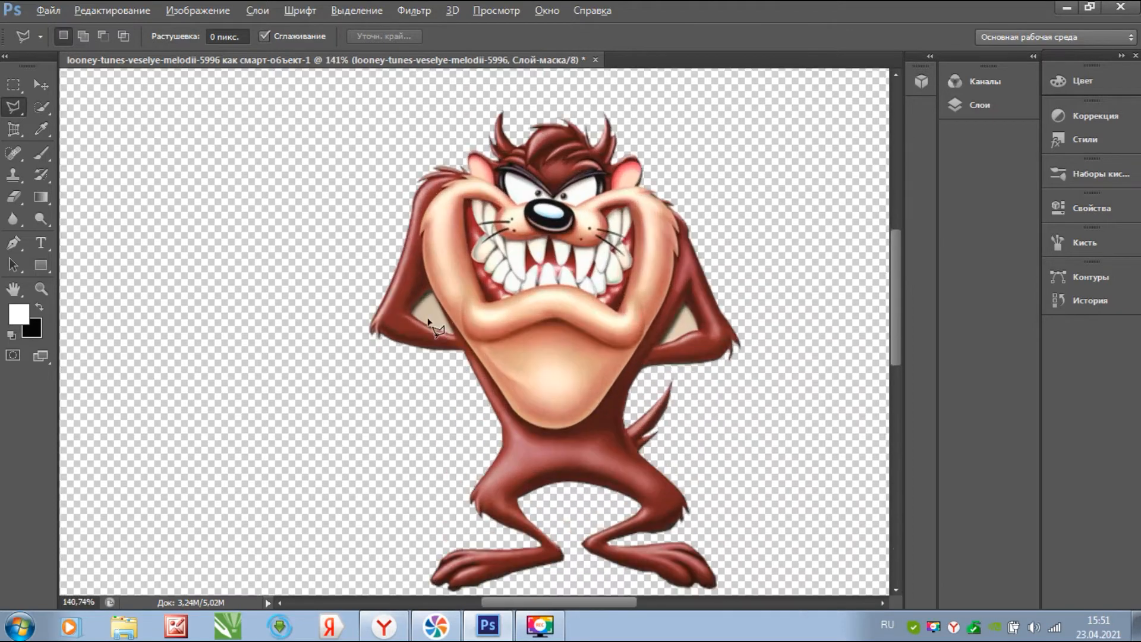
{"action": "key", "text": "alt"}
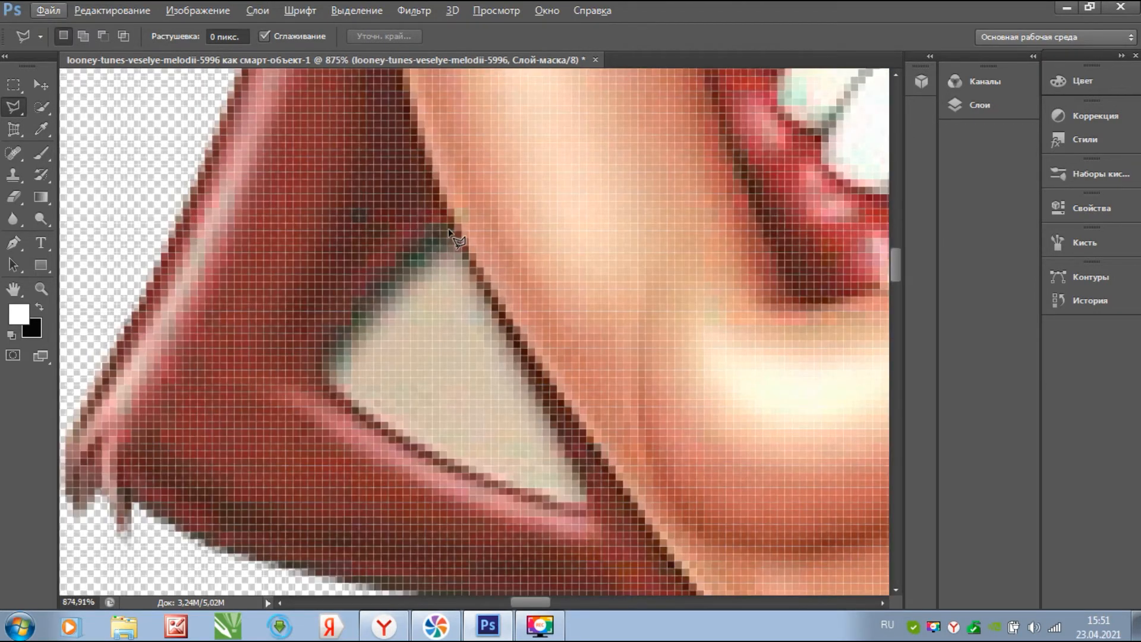
{"action": "left_click", "coordinate": [442, 229]}
{"action": "left_click", "coordinate": [344, 329]}
{"action": "left_click", "coordinate": [318, 354]}
{"action": "left_click", "coordinate": [315, 371]}
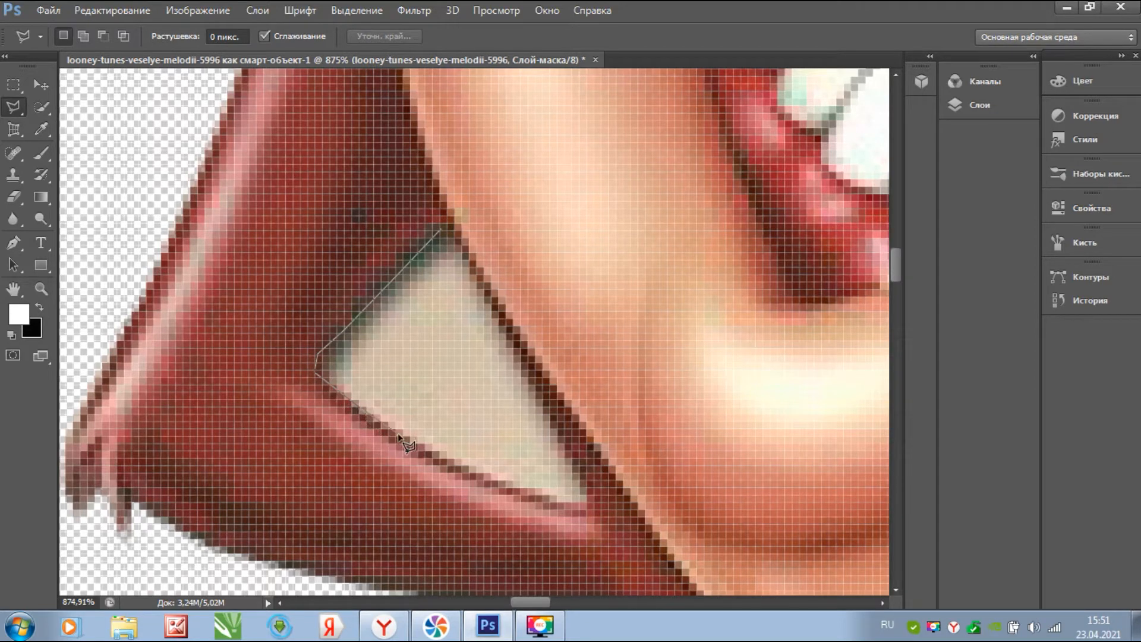
{"action": "left_click", "coordinate": [437, 460]}
{"action": "left_click", "coordinate": [561, 503]}
{"action": "left_click", "coordinate": [590, 503]}
{"action": "left_click", "coordinate": [443, 229]}
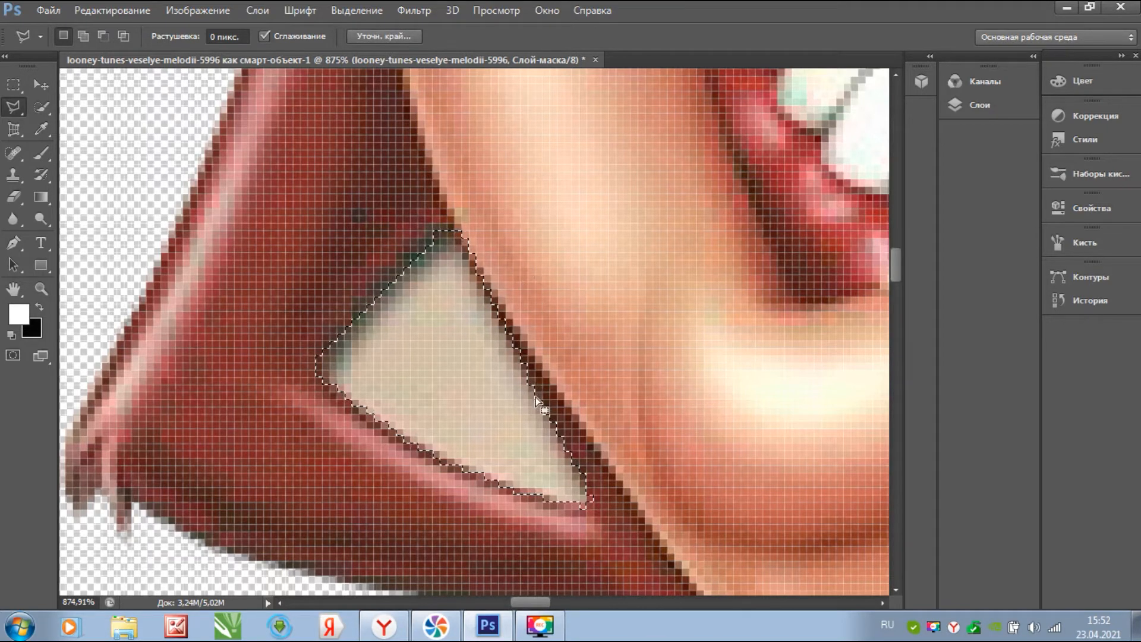
{"action": "key", "text": "Delete"}
- Outline the gap under the other arm, delete it from the mask, and zoom out
{"action": "left_click_drag", "start_coordinate": [530, 602], "coordinate": [616, 605]}
{"action": "left_click", "coordinate": [459, 315]}
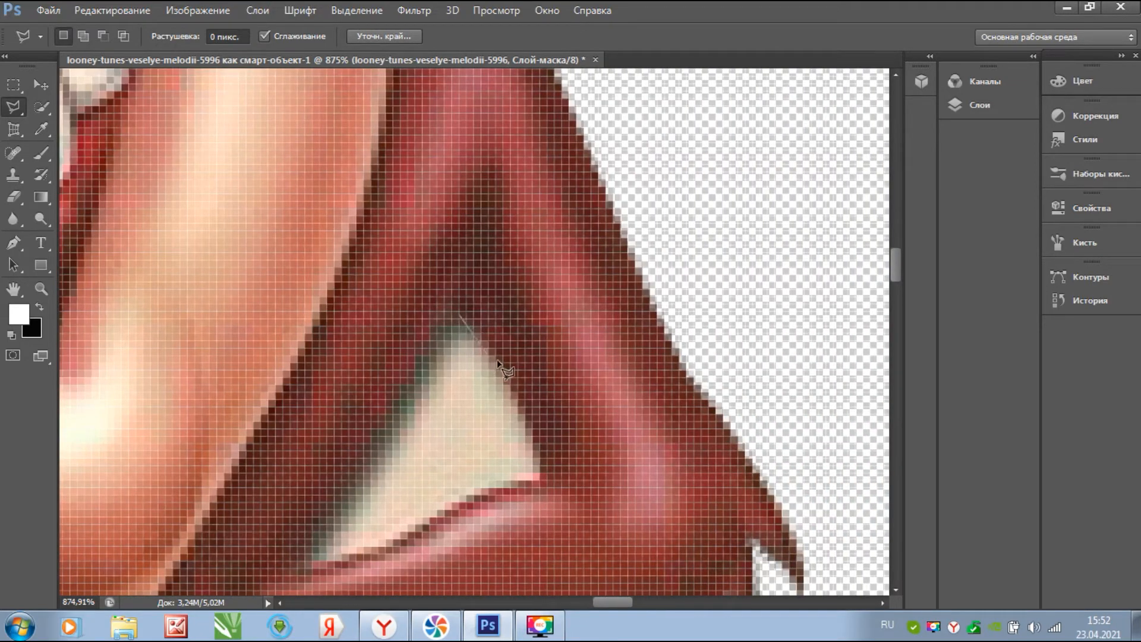
{"action": "left_click", "coordinate": [524, 427]}
{"action": "left_click", "coordinate": [537, 456]}
{"action": "left_click", "coordinate": [530, 479]}
{"action": "left_click", "coordinate": [323, 532]}
{"action": "left_click", "coordinate": [398, 395]}
{"action": "left_click", "coordinate": [428, 351]}
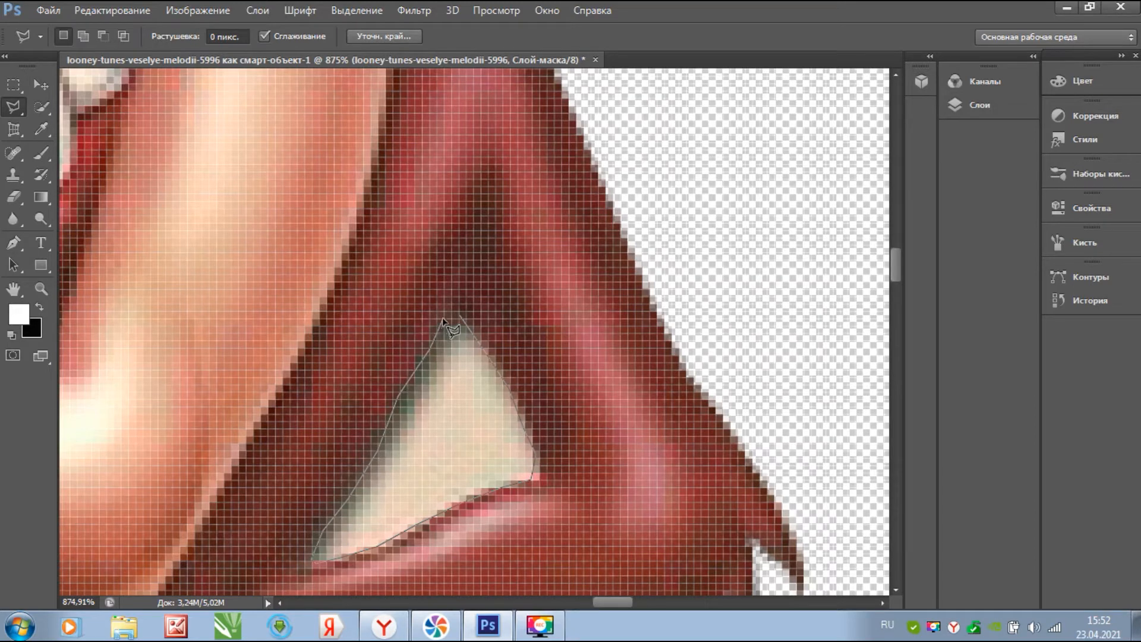
{"action": "left_click", "coordinate": [460, 319]}
{"action": "key", "text": "Delete"}
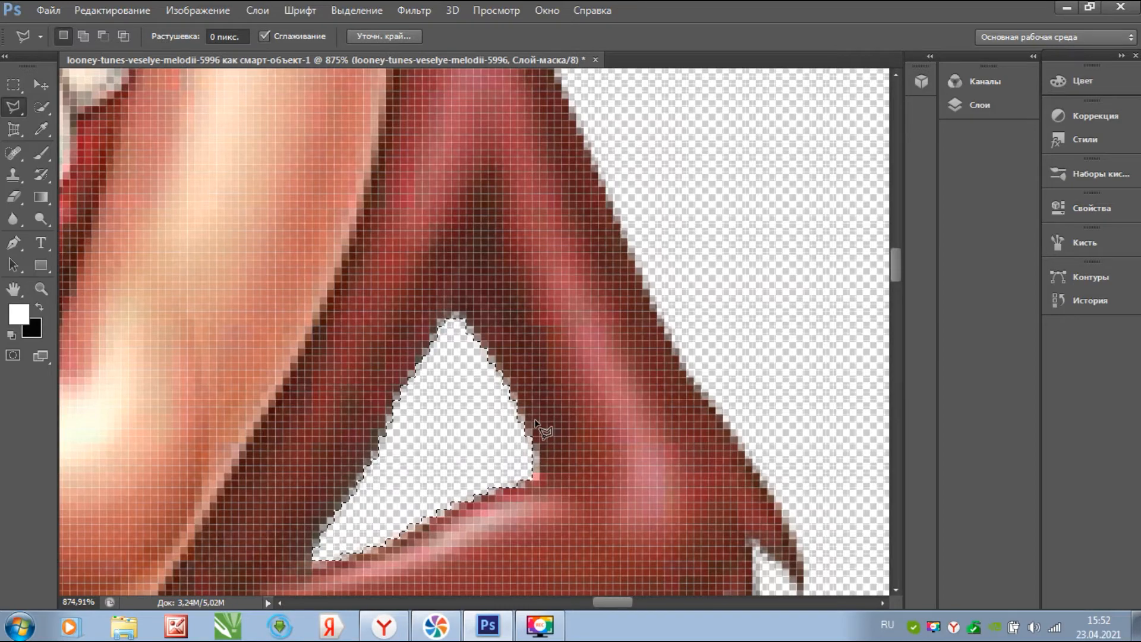
{"action": "scroll", "coordinate": [535, 422], "scroll_direction": "down", "scroll_amount": 10}
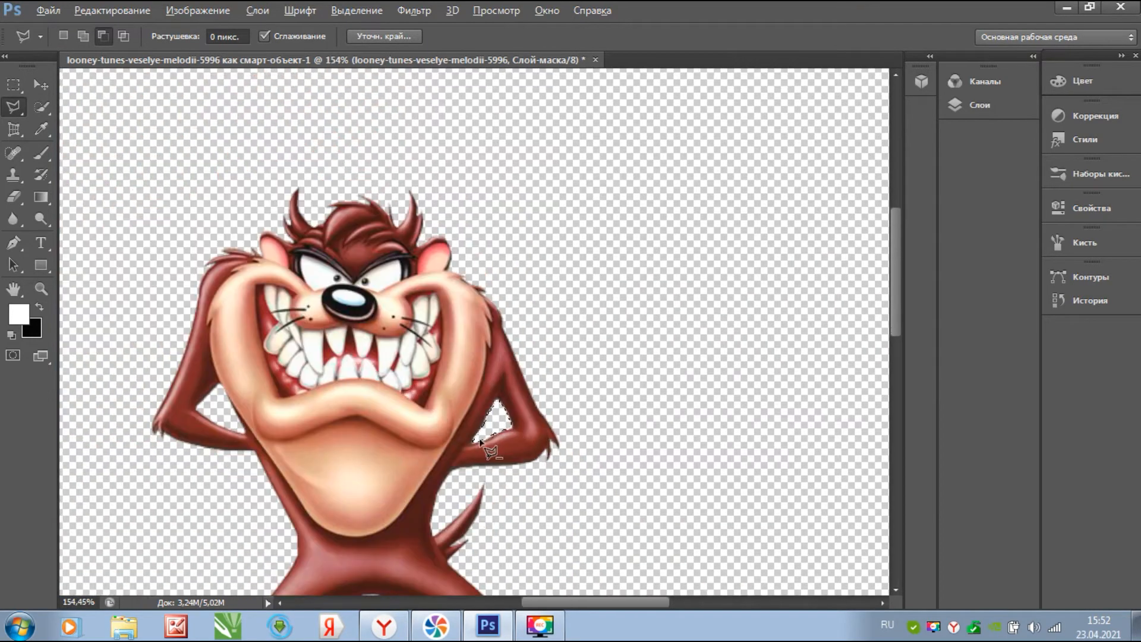
{"action": "key", "text": "alt"}
{"action": "scroll", "coordinate": [897, 308], "scroll_direction": "down", "scroll_amount": 5}
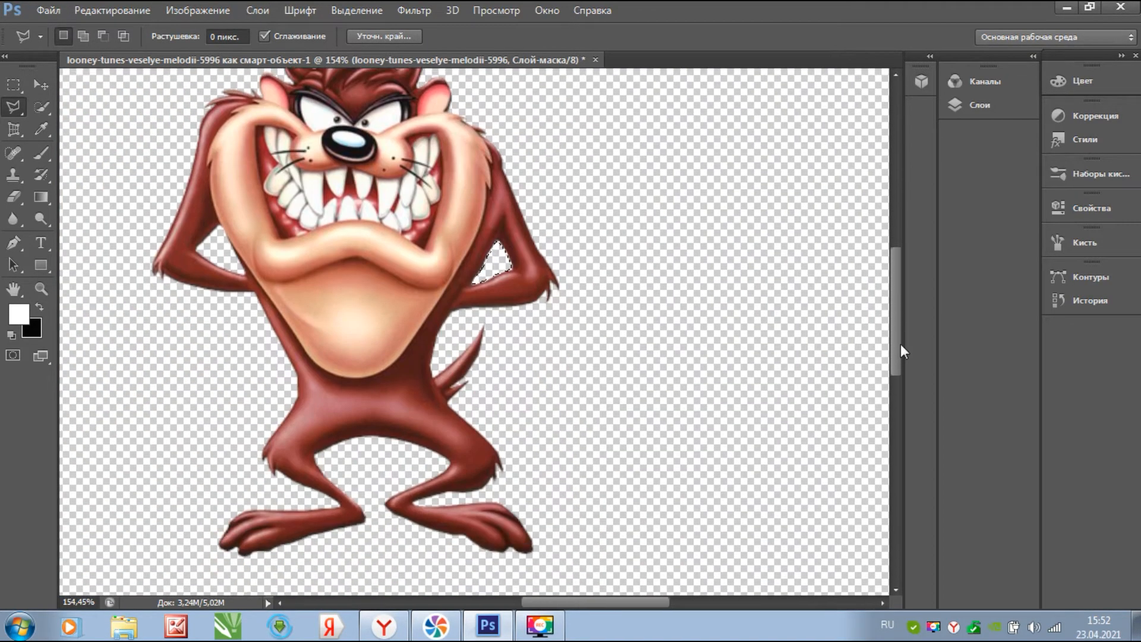
{"action": "scroll", "coordinate": [508, 324], "scroll_direction": "down", "scroll_amount": 2}
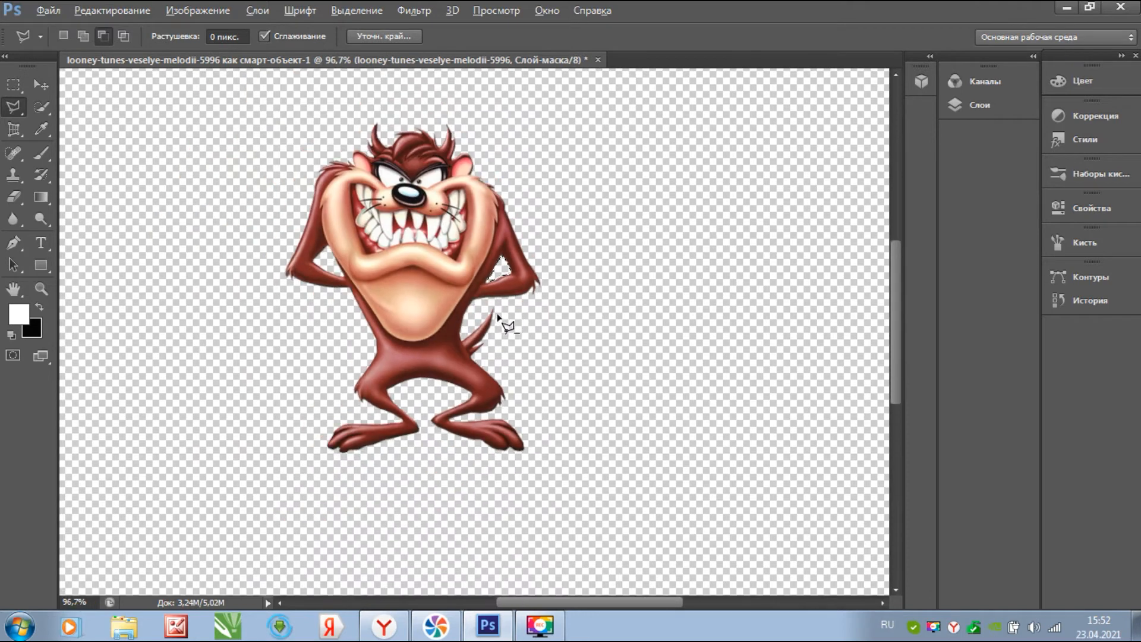
{"action": "scroll", "coordinate": [508, 324], "scroll_direction": "down", "scroll_amount": 3}
{"action": "key", "text": "alt"}
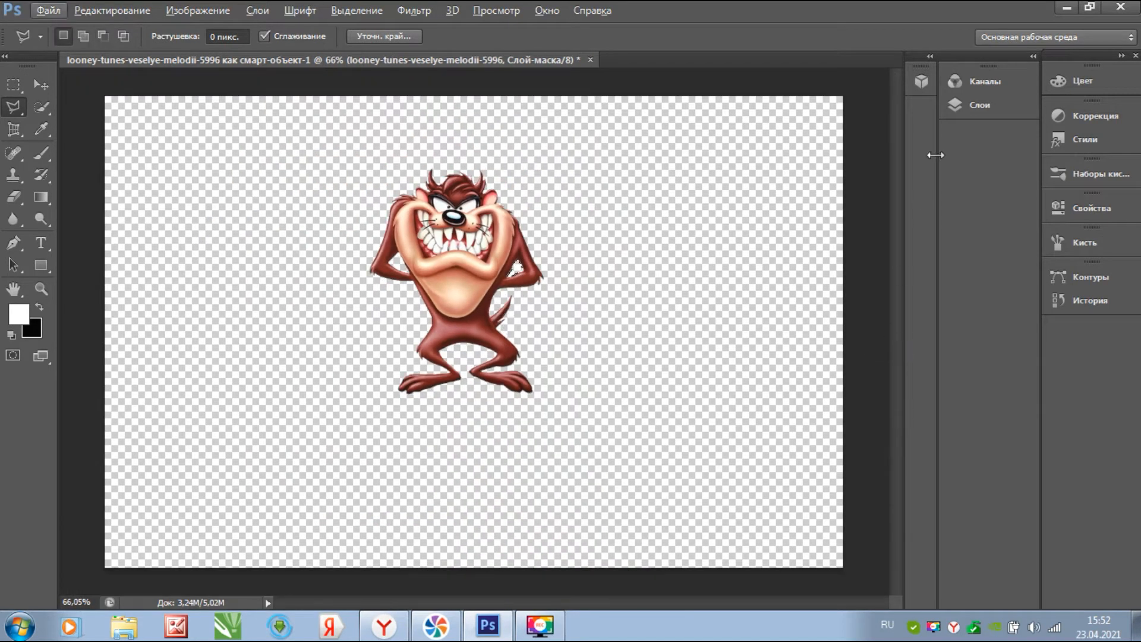
- Add a new layer beneath the Taz layer and cover the whole canvas with a white rectangle
{"action": "left_click", "coordinate": [991, 103]}
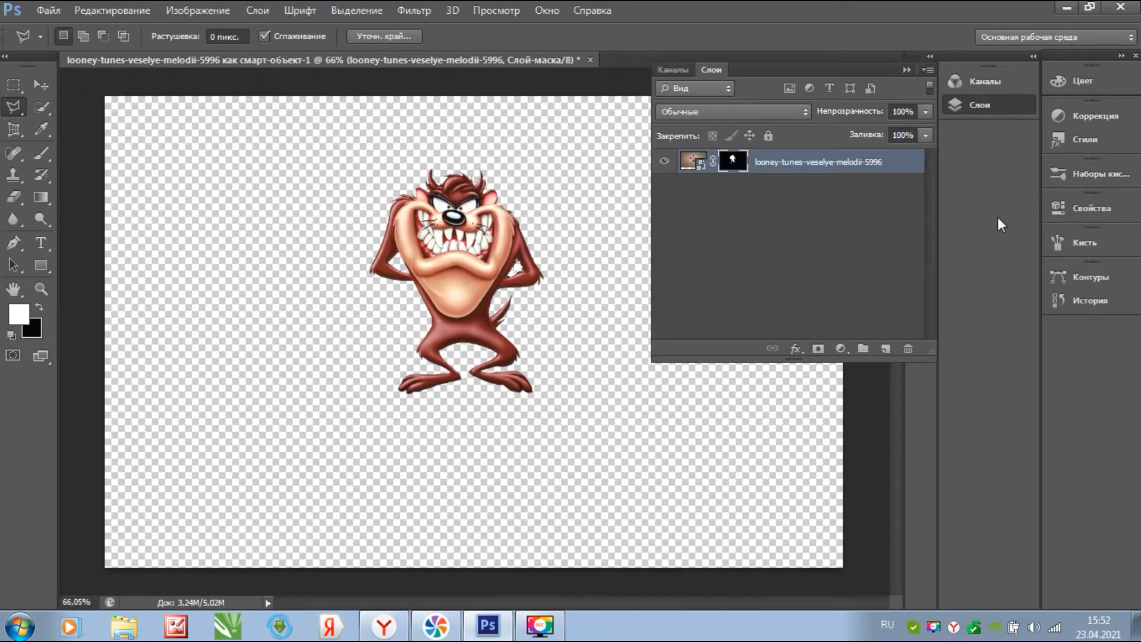
{"action": "left_click", "coordinate": [887, 347]}
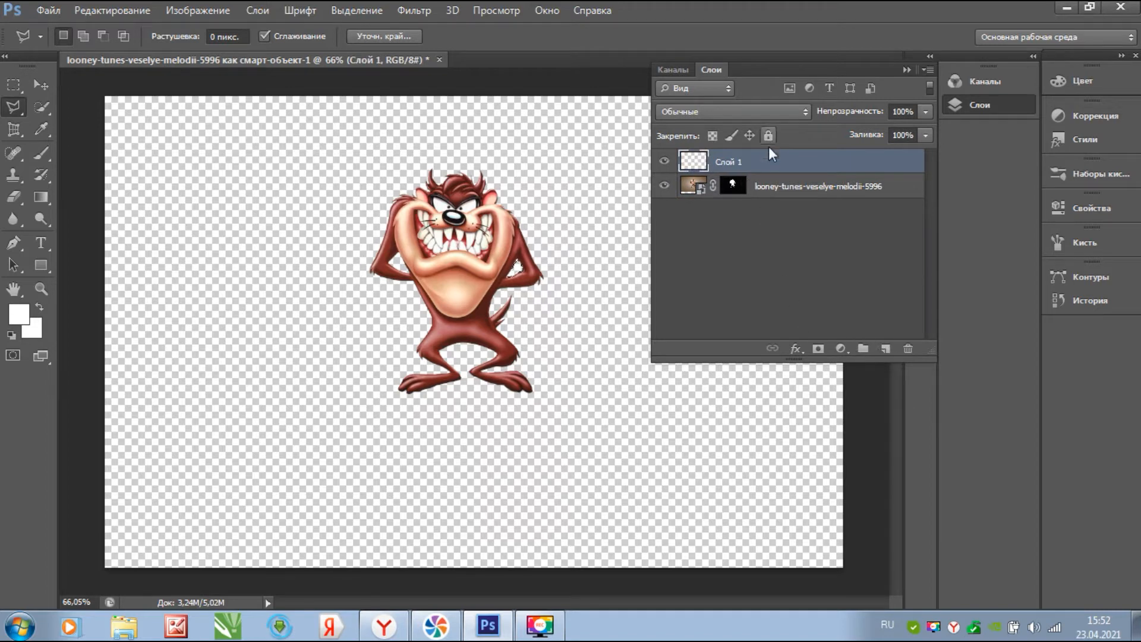
{"action": "left_click_drag", "start_coordinate": [771, 162], "coordinate": [716, 227]}
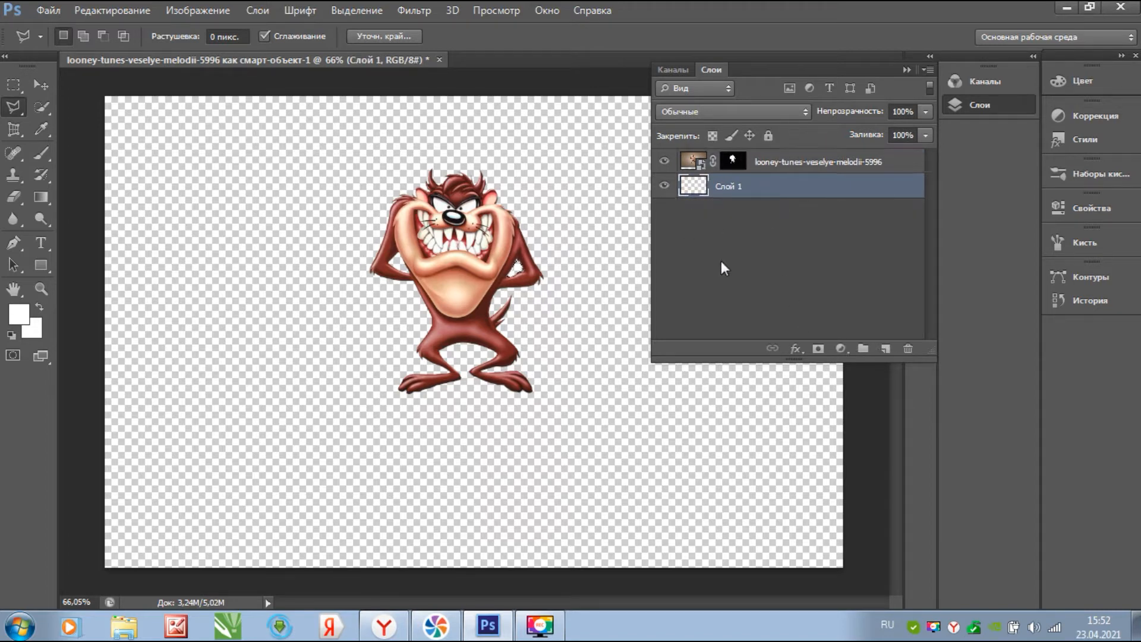
{"action": "right_click", "coordinate": [729, 180]}
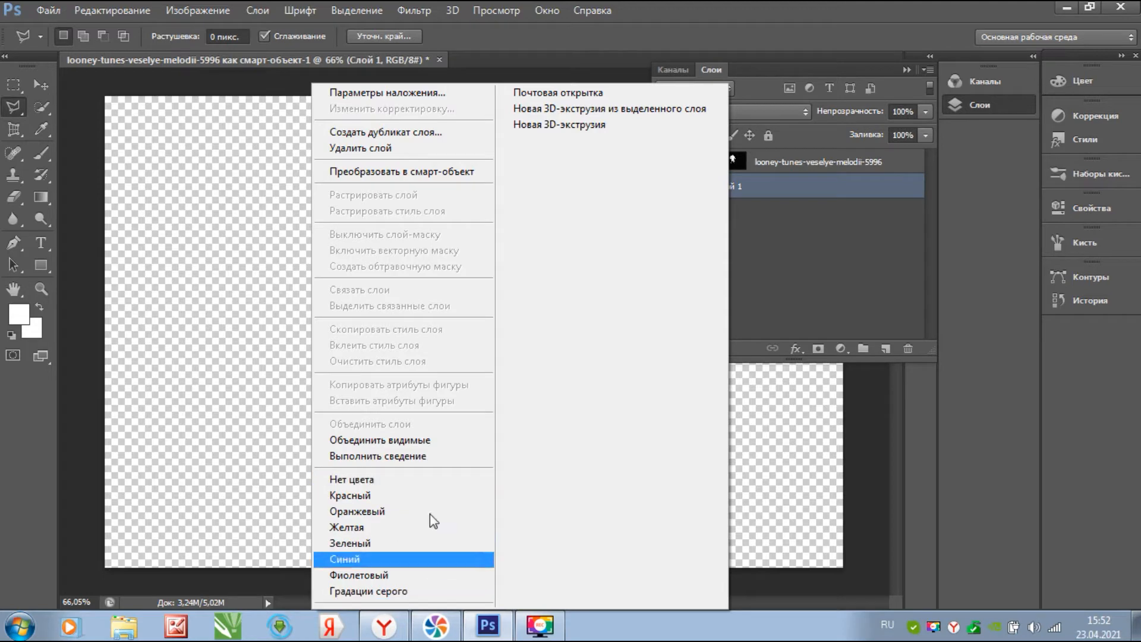
{"action": "left_click", "coordinate": [255, 273]}
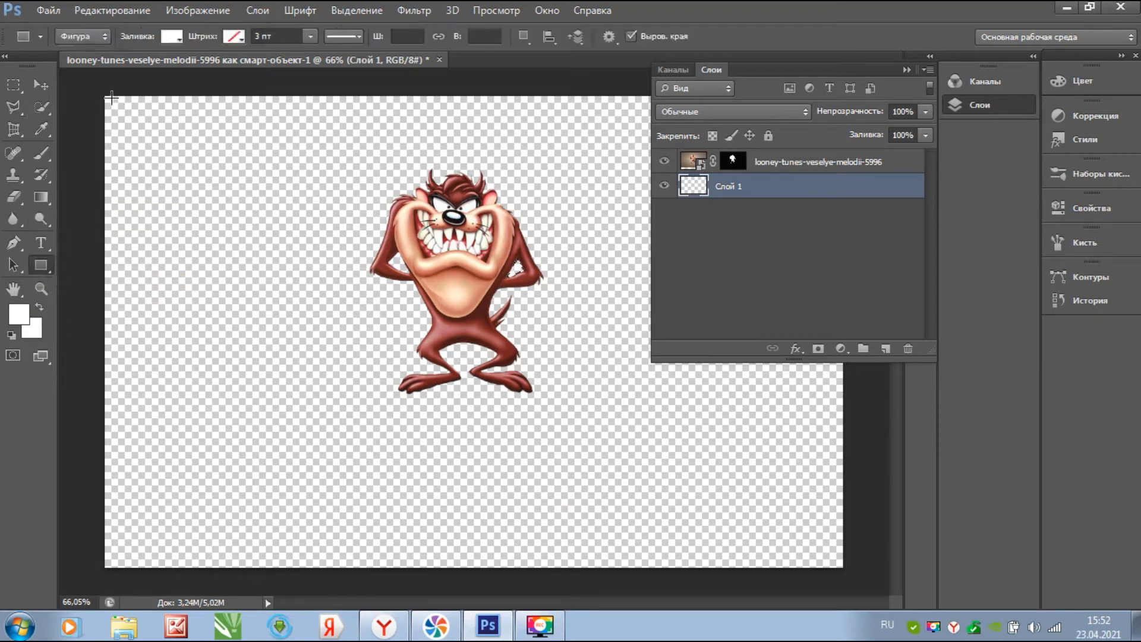
{"action": "mouse_move", "coordinate": [106, 96]}
{"action": "left_mouse_down"}
{"action": "mouse_move", "coordinate": [754, 471]}
{"action": "mouse_move", "coordinate": [832, 559]}
{"action": "mouse_move", "coordinate": [847, 595]}
{"action": "mouse_move", "coordinate": [844, 567]}
{"action": "left_mouse_up"}
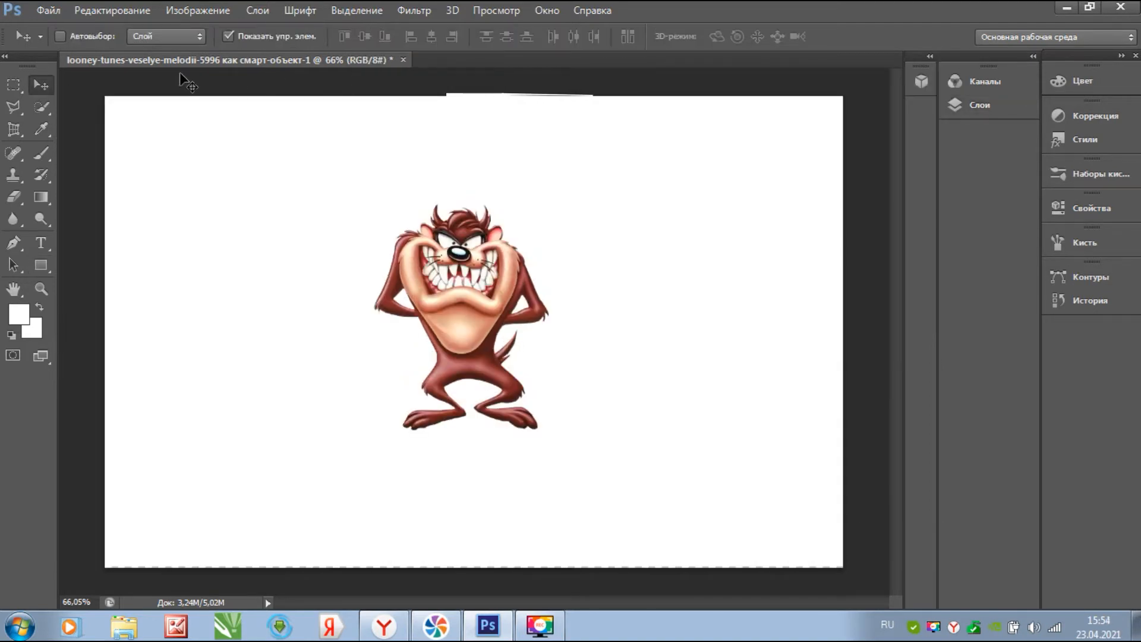
- Open looney-tunes-multiki-utka.jpg as a smart object, leaving its missing colour profile unmanaged
{"action": "left_click", "coordinate": [51, 11]}
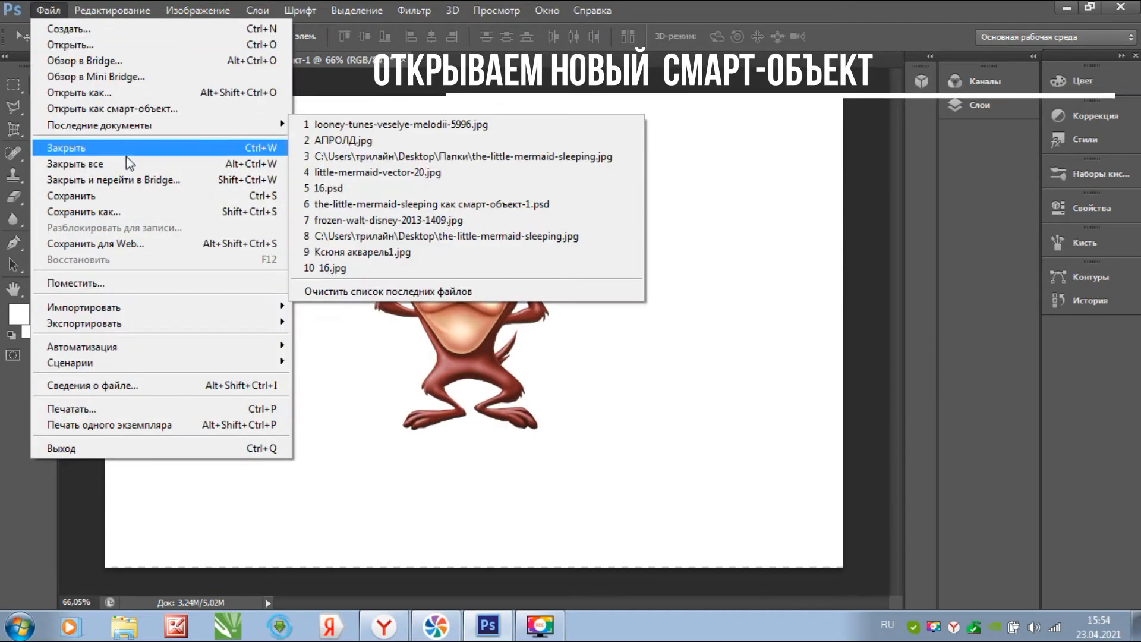
{"action": "left_click", "coordinate": [122, 110]}
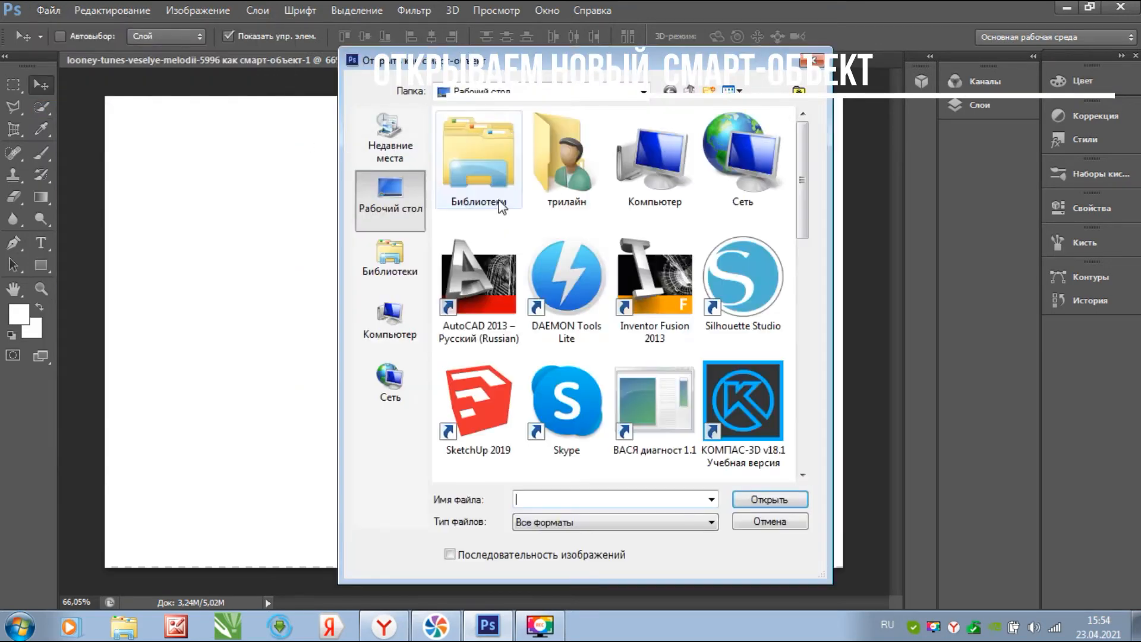
{"action": "left_click_drag", "start_coordinate": [802, 159], "coordinate": [802, 310]}
{"action": "left_click", "coordinate": [559, 318]}
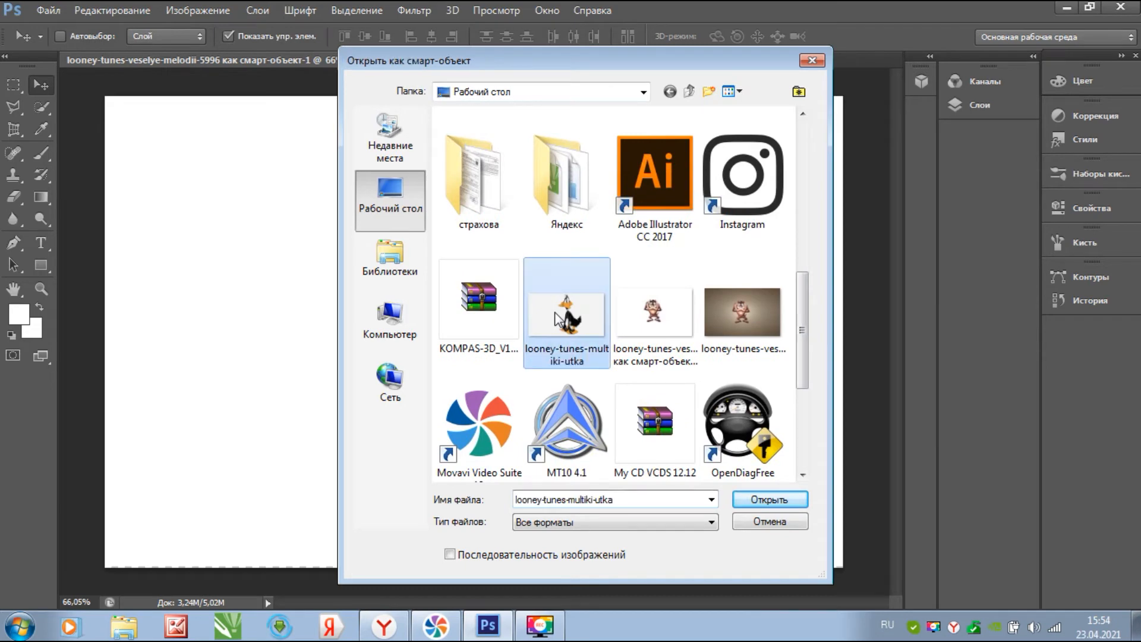
{"action": "double_click", "coordinate": [558, 318]}
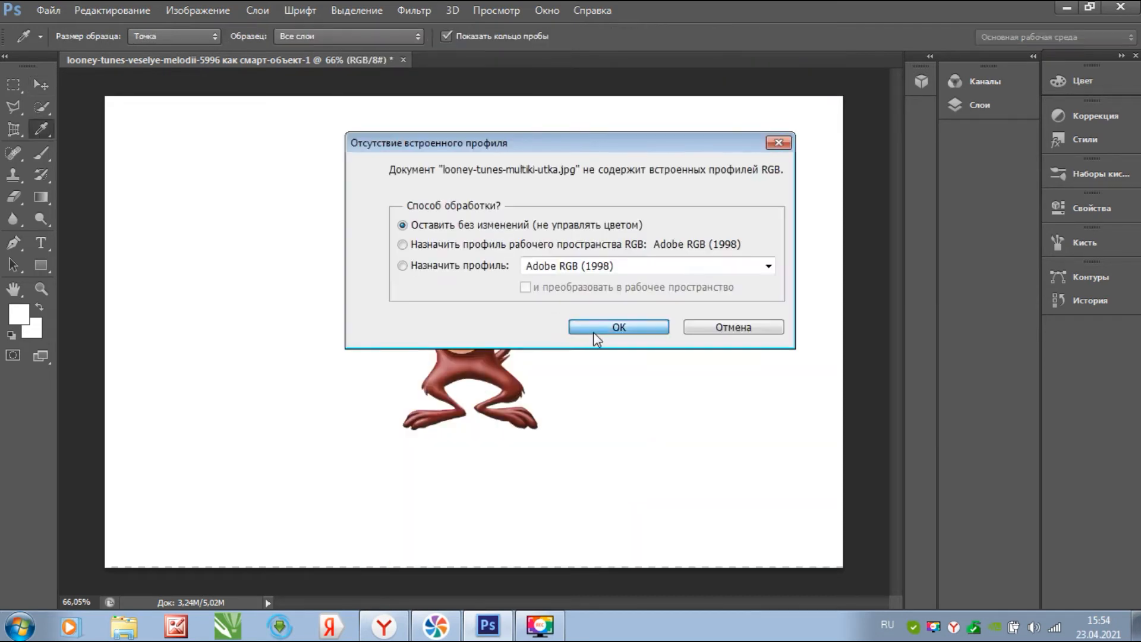
{"action": "left_click", "coordinate": [593, 331]}
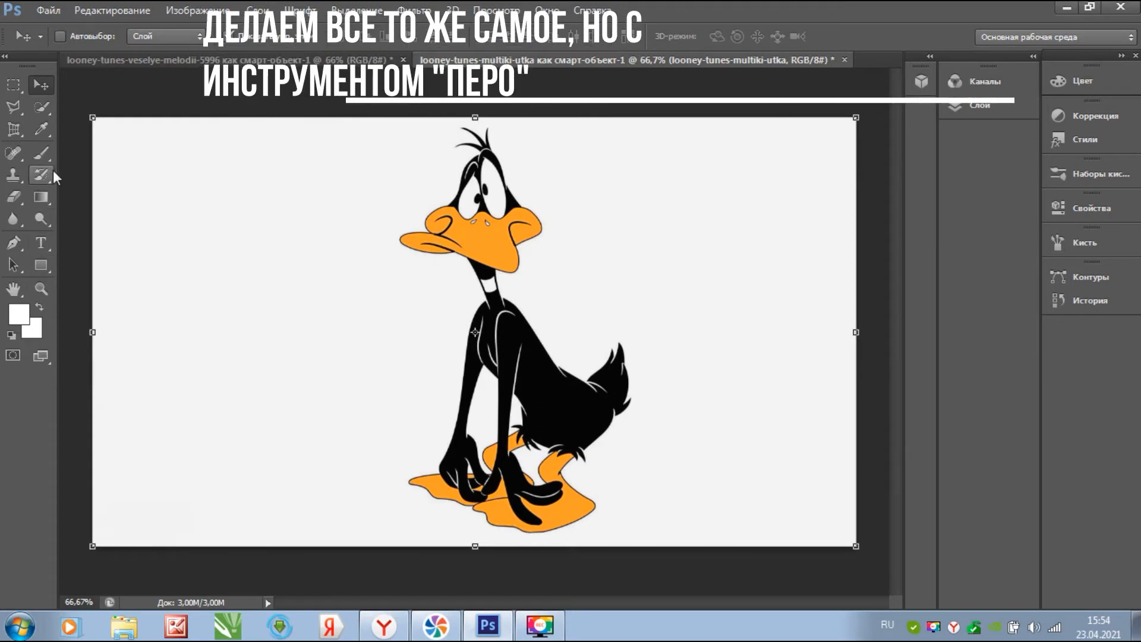
- Trace Daffy's head outline with Pen tool anchors, undoing misplaced points and curving segments along the edge
{"action": "left_click", "coordinate": [20, 240]}
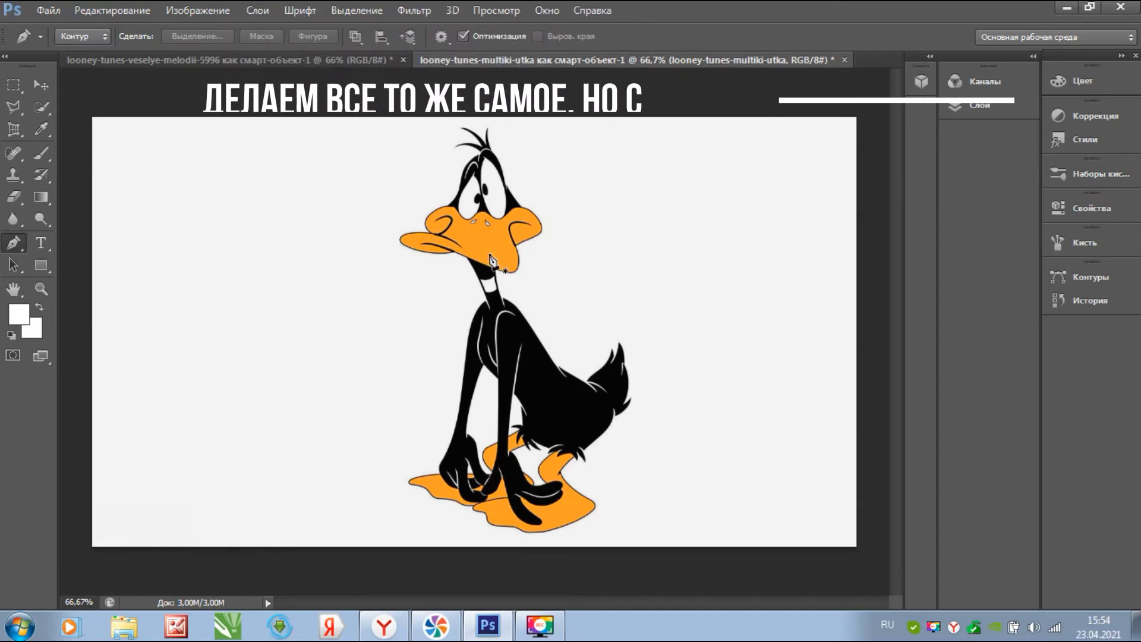
{"action": "scroll", "coordinate": [469, 159], "scroll_direction": "up", "scroll_amount": 15}
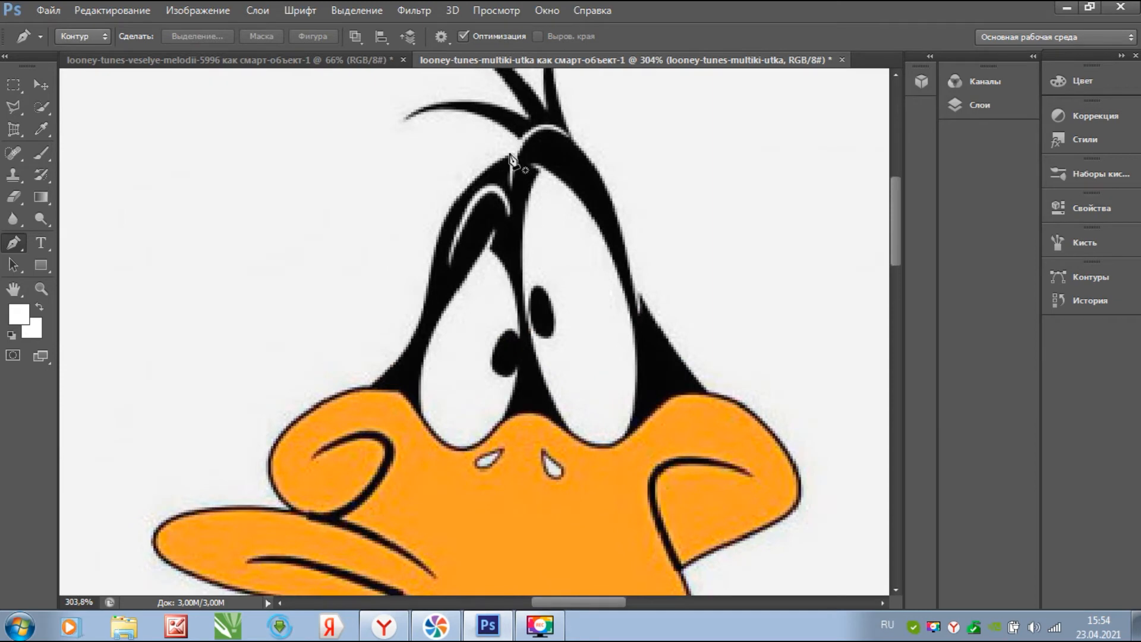
{"action": "scroll", "coordinate": [518, 153], "scroll_direction": "up", "scroll_amount": 3}
{"action": "left_click", "coordinate": [518, 155]}
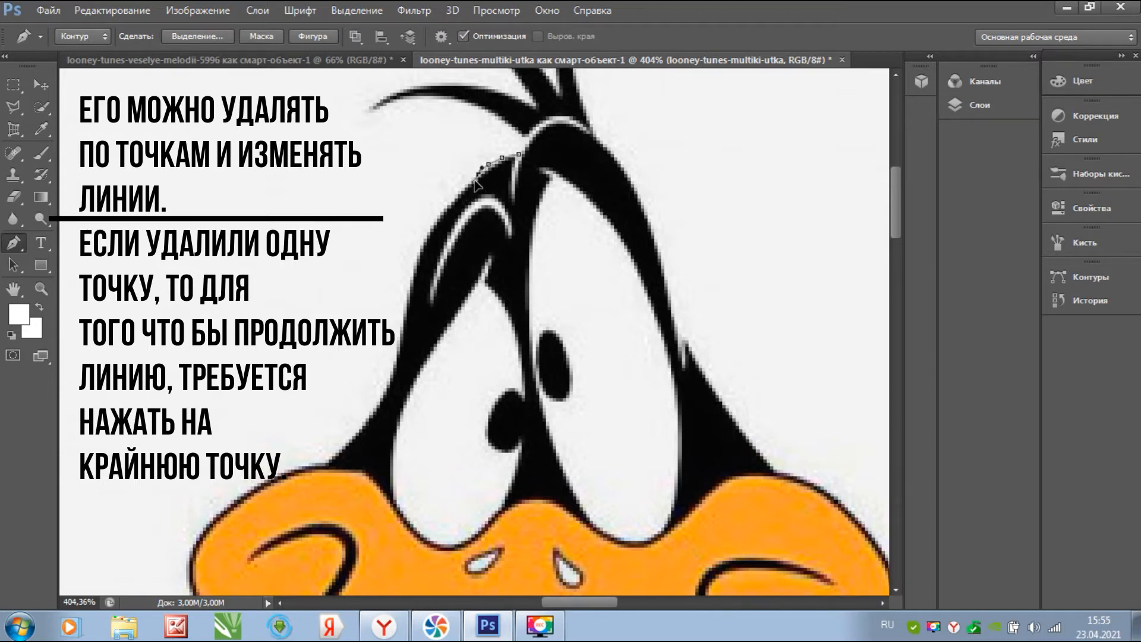
{"action": "left_click", "coordinate": [462, 184]}
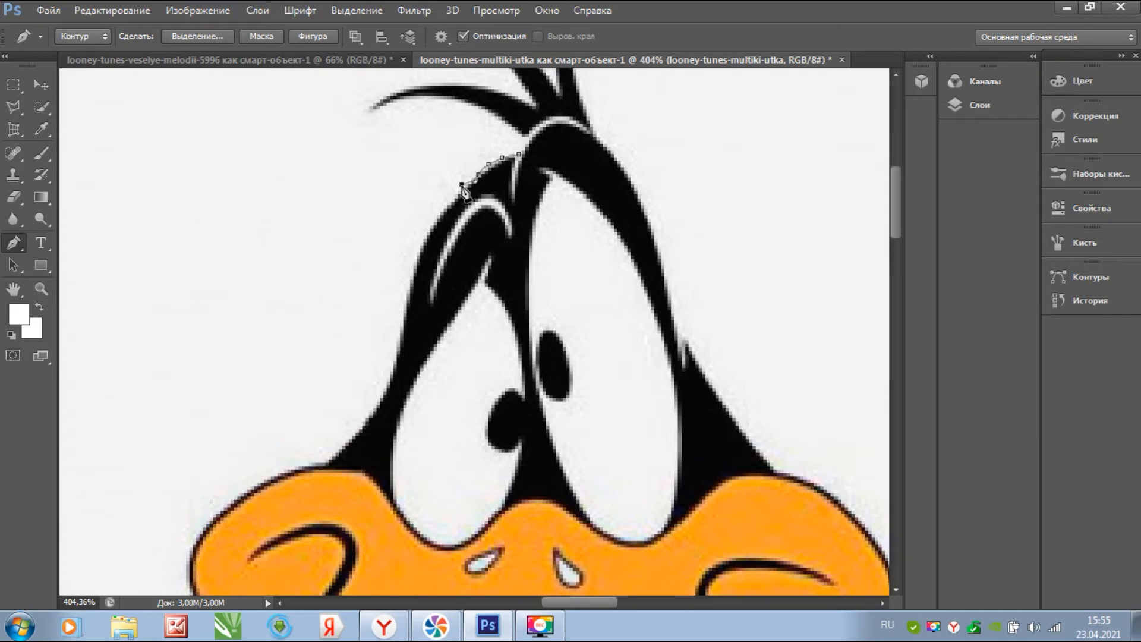
{"action": "key", "text": "ctrl+z"}
{"action": "key", "text": "ctrl+alt+z"}
{"action": "key", "text": "ctrl+alt+z"}
{"action": "key", "text": "ctrl+alt+z"}
{"action": "key", "text": "ctrl+alt+z"}
{"action": "left_click", "coordinate": [455, 202]}
{"action": "left_click_drag", "start_coordinate": [429, 221], "coordinate": [423, 242]}
{"action": "left_click_drag", "start_coordinate": [410, 254], "coordinate": [417, 265]}
- Place Pen anchors down the head's edge and hair outline toward the beak
{"action": "left_click", "coordinate": [414, 269]}
{"action": "left_click", "coordinate": [410, 291]}
{"action": "left_click", "coordinate": [407, 317]}
{"action": "left_click", "coordinate": [404, 337]}
{"action": "left_click", "coordinate": [397, 358]}
{"action": "left_click", "coordinate": [394, 374]}
{"action": "left_click", "coordinate": [388, 395]}
{"action": "left_click", "coordinate": [381, 409]}
{"action": "left_click", "coordinate": [362, 426]}
{"action": "left_click", "coordinate": [346, 446]}
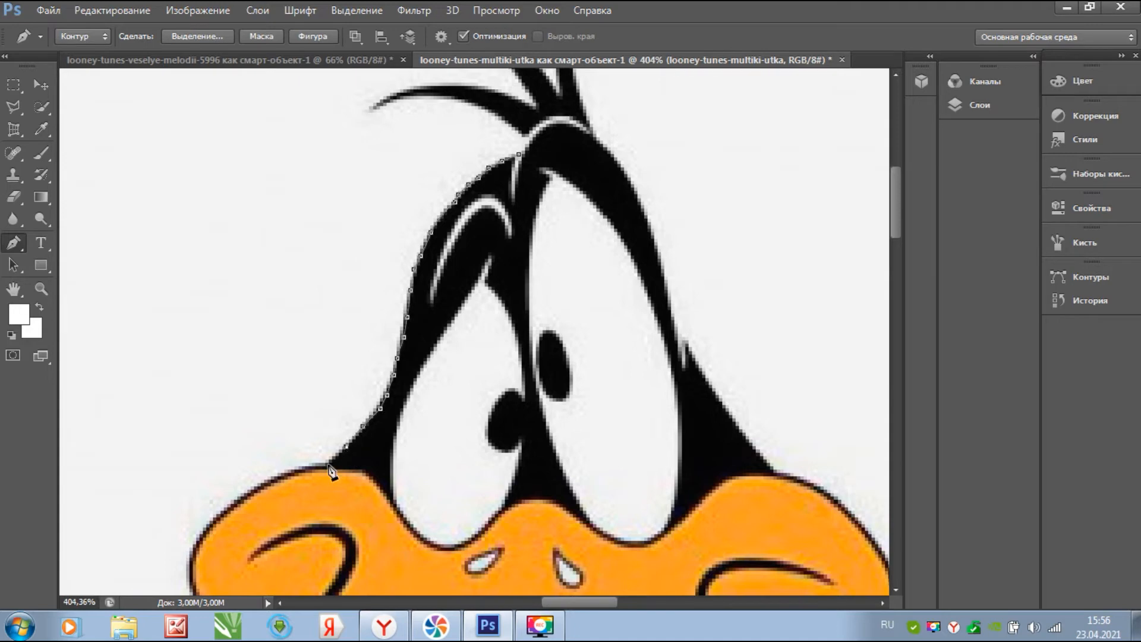
{"action": "left_click", "coordinate": [247, 492]}
{"action": "left_click", "coordinate": [231, 507]}
{"action": "left_click", "coordinate": [209, 523]}
{"action": "left_click", "coordinate": [199, 537]}
{"action": "left_click", "coordinate": [193, 551]}
{"action": "left_click", "coordinate": [190, 565]}
- Trace anchors around the beak's edge and the lower beak
{"action": "left_click_drag", "start_coordinate": [190, 565], "coordinate": [295, 257]}
{"action": "left_click", "coordinate": [295, 275]}
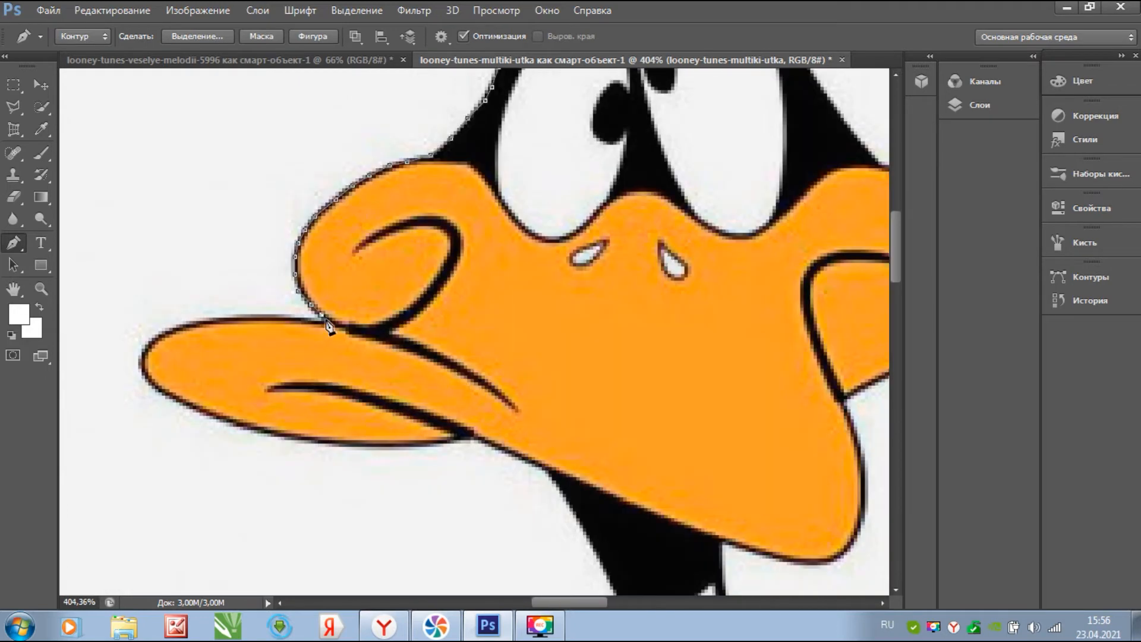
{"action": "left_click", "coordinate": [183, 327]}
{"action": "left_click", "coordinate": [144, 357]}
{"action": "left_click", "coordinate": [152, 384]}
{"action": "left_click", "coordinate": [193, 405]}
{"action": "left_click", "coordinate": [244, 426]}
{"action": "left_click", "coordinate": [291, 441]}
{"action": "left_click", "coordinate": [366, 446]}
{"action": "left_click", "coordinate": [464, 437]}
{"action": "left_click", "coordinate": [482, 440]}
{"action": "left_click", "coordinate": [519, 457]}
{"action": "left_click", "coordinate": [545, 471]}
- Continue the path along the neck, then down the shoulder and arm edge
{"action": "left_click_drag", "start_coordinate": [547, 502], "coordinate": [382, 223]}
{"action": "left_click", "coordinate": [408, 233]}
{"action": "left_click", "coordinate": [434, 287]}
{"action": "left_click", "coordinate": [489, 398]}
{"action": "left_click", "coordinate": [522, 509]}
{"action": "left_click", "coordinate": [497, 456]}
{"action": "left_click_drag", "start_coordinate": [425, 364], "coordinate": [455, 54]}
{"action": "left_click", "coordinate": [441, 298]}
{"action": "left_click", "coordinate": [427, 363]}
{"action": "left_click_drag", "start_coordinate": [416, 414], "coordinate": [417, 190]}
{"action": "left_click", "coordinate": [415, 261]}
{"action": "left_click", "coordinate": [409, 331]}
- Trace the leg's edge down to the first foot
{"action": "left_click_drag", "start_coordinate": [409, 339], "coordinate": [647, 174]}
{"action": "left_click", "coordinate": [629, 281]}
{"action": "left_click", "coordinate": [624, 338]}
{"action": "left_click", "coordinate": [602, 448]}
{"action": "left_click", "coordinate": [575, 524]}
{"action": "left_click_drag", "start_coordinate": [576, 524], "coordinate": [671, 169]}
{"action": "left_click", "coordinate": [644, 234]}
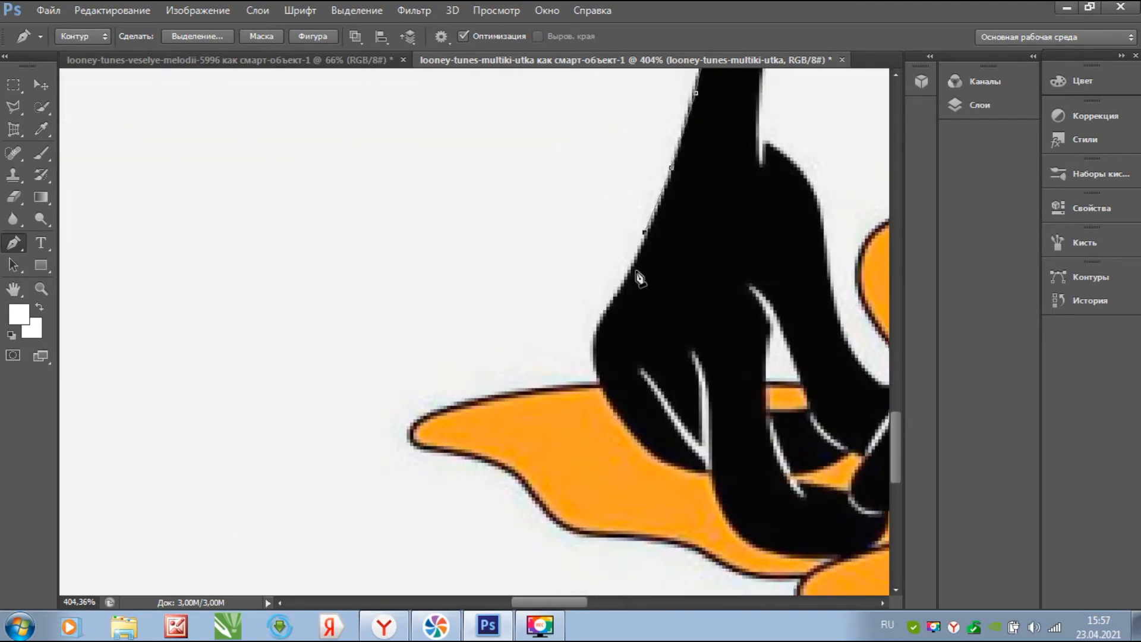
{"action": "left_click", "coordinate": [648, 236]}
{"action": "left_click", "coordinate": [618, 297]}
{"action": "left_click", "coordinate": [597, 345]}
{"action": "left_click", "coordinate": [586, 385]}
{"action": "left_click", "coordinate": [512, 394]}
{"action": "left_click", "coordinate": [417, 423]}
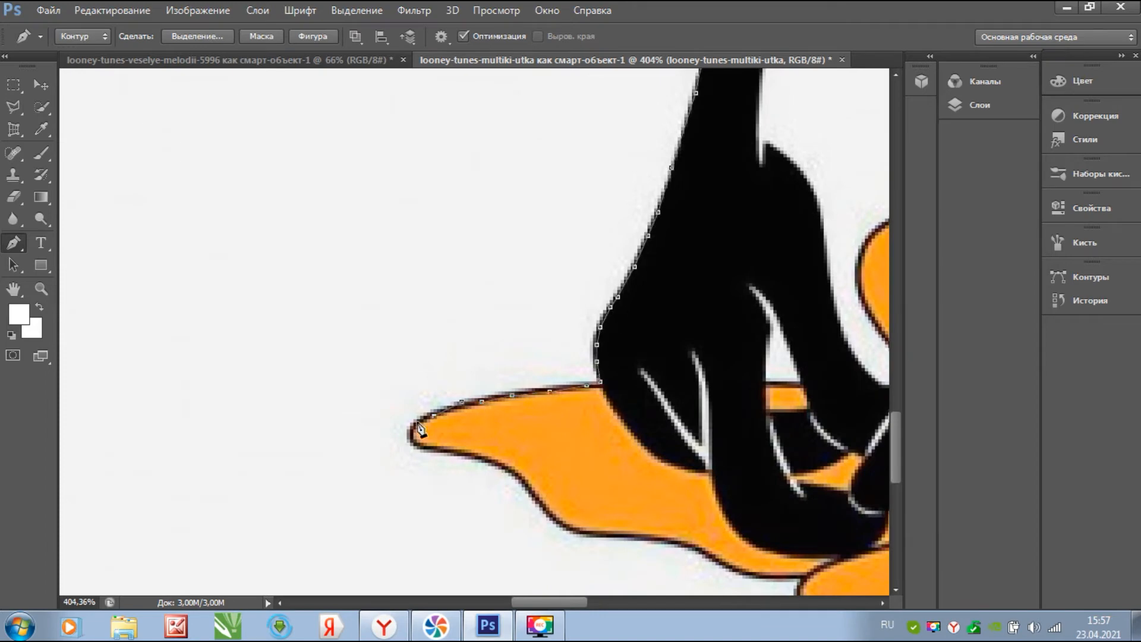
{"action": "left_click", "coordinate": [438, 449]}
{"action": "left_click", "coordinate": [505, 469]}
- Trace along the first foot's lower edge and onto the second foot
{"action": "left_click", "coordinate": [597, 534]}
{"action": "left_click", "coordinate": [644, 537]}
{"action": "left_click", "coordinate": [699, 547]}
{"action": "left_click", "coordinate": [739, 575]}
{"action": "left_click", "coordinate": [804, 578]}
{"action": "left_click_drag", "start_coordinate": [798, 552], "coordinate": [490, 234]}
{"action": "left_click", "coordinate": [505, 290]}
{"action": "left_click", "coordinate": [573, 307]}
{"action": "left_click", "coordinate": [577, 347]}
{"action": "left_click", "coordinate": [638, 380]}
{"action": "left_click", "coordinate": [792, 412]}
- Outline the second foot's right tip
{"action": "mouse_move", "coordinate": [727, 385]}
{"action": "left_mouse_down"}
{"action": "mouse_move", "coordinate": [326, 359]}
{"action": "mouse_move", "coordinate": [127, 364]}
{"action": "left_mouse_up"}
{"action": "left_click", "coordinate": [301, 398]}
{"action": "left_click", "coordinate": [421, 367]}
{"action": "left_click", "coordinate": [542, 314]}
{"action": "left_click", "coordinate": [576, 295]}
{"action": "left_click", "coordinate": [627, 242]}
{"action": "left_click", "coordinate": [592, 195]}
{"action": "left_click_drag", "start_coordinate": [562, 180], "coordinate": [814, 521]}
{"action": "left_click", "coordinate": [760, 485]}
- Trace up and around the tail feather tips
{"action": "left_click", "coordinate": [679, 386]}
{"action": "left_click", "coordinate": [750, 284]}
{"action": "left_click", "coordinate": [772, 304]}
{"action": "left_click", "coordinate": [767, 251]}
{"action": "left_click", "coordinate": [790, 278]}
{"action": "left_click", "coordinate": [821, 314]}
{"action": "left_click", "coordinate": [804, 251]}
{"action": "left_click", "coordinate": [780, 220]}
- Follow the black body edge and notch up to the right feather tip
{"action": "left_click_drag", "start_coordinate": [802, 239], "coordinate": [293, 470]}
{"action": "left_click", "coordinate": [390, 393]}
{"action": "left_click", "coordinate": [427, 360]}
{"action": "left_click", "coordinate": [441, 343]}
{"action": "left_click", "coordinate": [458, 319]}
{"action": "left_click", "coordinate": [475, 285]}
{"action": "left_click", "coordinate": [482, 220]}
{"action": "left_click", "coordinate": [495, 262]}
{"action": "left_click", "coordinate": [546, 231]}
{"action": "left_click", "coordinate": [580, 187]}
{"action": "left_click", "coordinate": [580, 163]}
{"action": "left_click", "coordinate": [550, 190]}
{"action": "left_click", "coordinate": [553, 176]}
{"action": "left_click", "coordinate": [563, 145]}
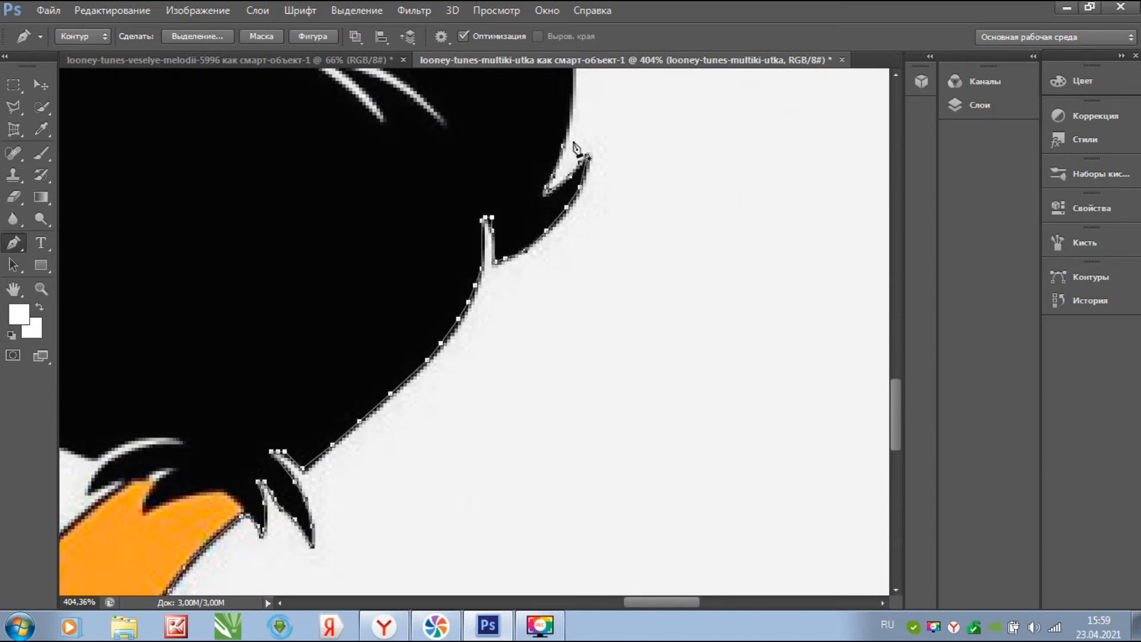
- Trace the upper black edge, white notch and feather tips into the next notch
{"action": "left_click_drag", "start_coordinate": [561, 161], "coordinate": [677, 457]}
{"action": "left_click", "coordinate": [687, 405]}
{"action": "left_click", "coordinate": [690, 324]}
{"action": "left_click", "coordinate": [666, 242]}
{"action": "left_click", "coordinate": [659, 276]}
{"action": "left_click", "coordinate": [649, 313]}
{"action": "left_click", "coordinate": [652, 235]}
{"action": "left_click", "coordinate": [666, 187]}
{"action": "left_click", "coordinate": [631, 113]}
{"action": "left_click", "coordinate": [621, 184]}
{"action": "left_click", "coordinate": [584, 246]}
{"action": "left_click", "coordinate": [598, 211]}
{"action": "left_click", "coordinate": [592, 153]}
{"action": "left_click", "coordinate": [581, 204]}
{"action": "left_click", "coordinate": [560, 238]}
{"action": "left_click", "coordinate": [533, 268]}
- Outline the two white strokes and return along the body edge
{"action": "left_click", "coordinate": [486, 302]}
{"action": "left_click", "coordinate": [445, 344]}
{"action": "left_click", "coordinate": [520, 374]}
{"action": "left_click", "coordinate": [560, 416]}
{"action": "left_click", "coordinate": [558, 421]}
{"action": "left_click", "coordinate": [547, 411]}
{"action": "left_click", "coordinate": [506, 383]}
{"action": "left_click", "coordinate": [481, 371]}
{"action": "left_click", "coordinate": [452, 364]}
{"action": "left_click", "coordinate": [472, 398]}
{"action": "left_click", "coordinate": [497, 420]}
{"action": "left_click", "coordinate": [411, 351]}
- Trace around the small notch and up the body edge to the shoulder and neck
{"action": "left_click", "coordinate": [271, 263]}
{"action": "left_click", "coordinate": [316, 326]}
{"action": "left_click", "coordinate": [230, 225]}
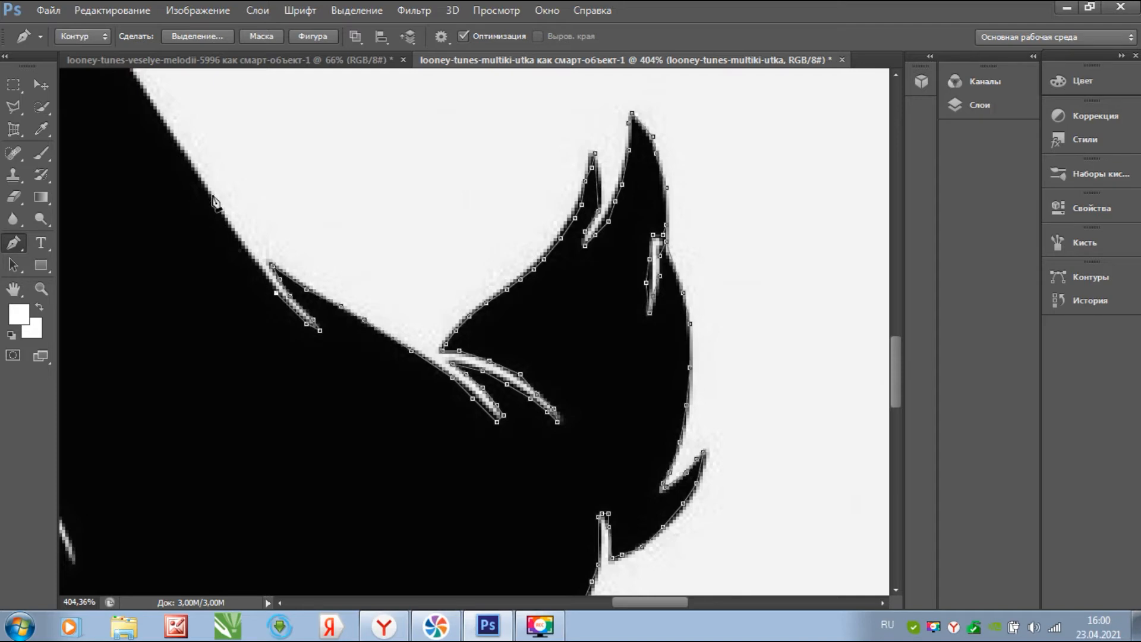
{"action": "left_click", "coordinate": [136, 83]}
{"action": "left_click_drag", "start_coordinate": [146, 92], "coordinate": [558, 462]}
{"action": "left_click", "coordinate": [507, 389]}
{"action": "left_click", "coordinate": [460, 318]}
{"action": "left_click", "coordinate": [426, 267]}
{"action": "left_click", "coordinate": [374, 220]}
{"action": "left_click", "coordinate": [341, 202]}
{"action": "left_click", "coordinate": [327, 192]}
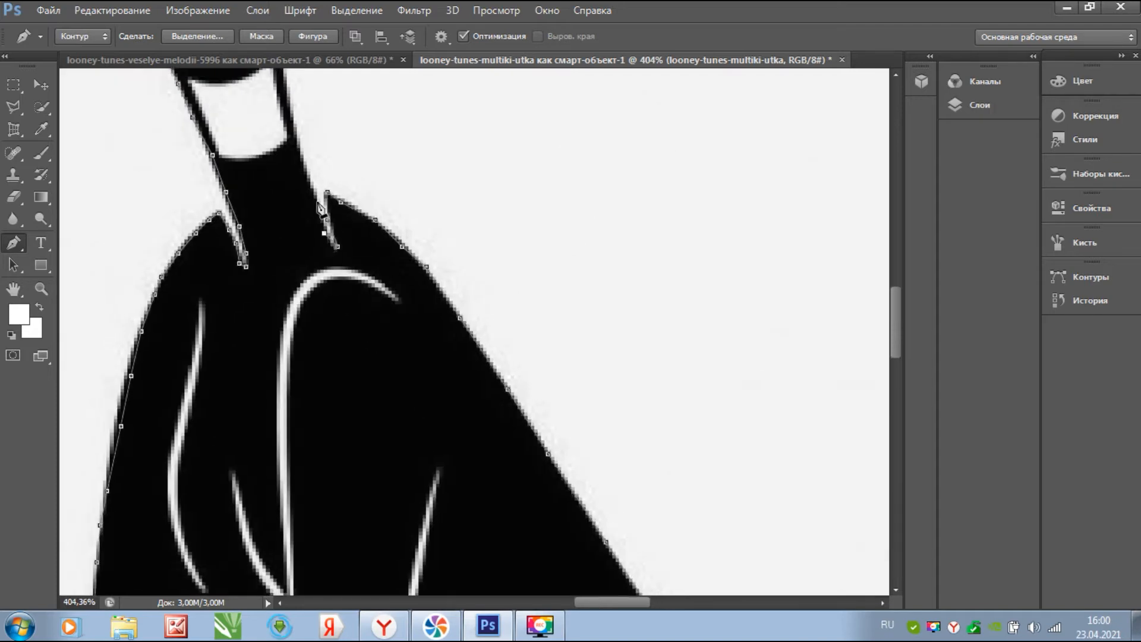
{"action": "left_click", "coordinate": [314, 192]}
{"action": "left_click", "coordinate": [301, 148]}
- Trace the beak's underside and right edge around its tip
{"action": "left_click_drag", "start_coordinate": [294, 140], "coordinate": [358, 514]}
{"action": "left_click", "coordinate": [344, 393]}
{"action": "left_click", "coordinate": [446, 410]}
{"action": "left_click", "coordinate": [484, 347]}
{"action": "left_click", "coordinate": [466, 252]}
{"action": "left_click", "coordinate": [537, 215]}
{"action": "left_click", "coordinate": [574, 198]}
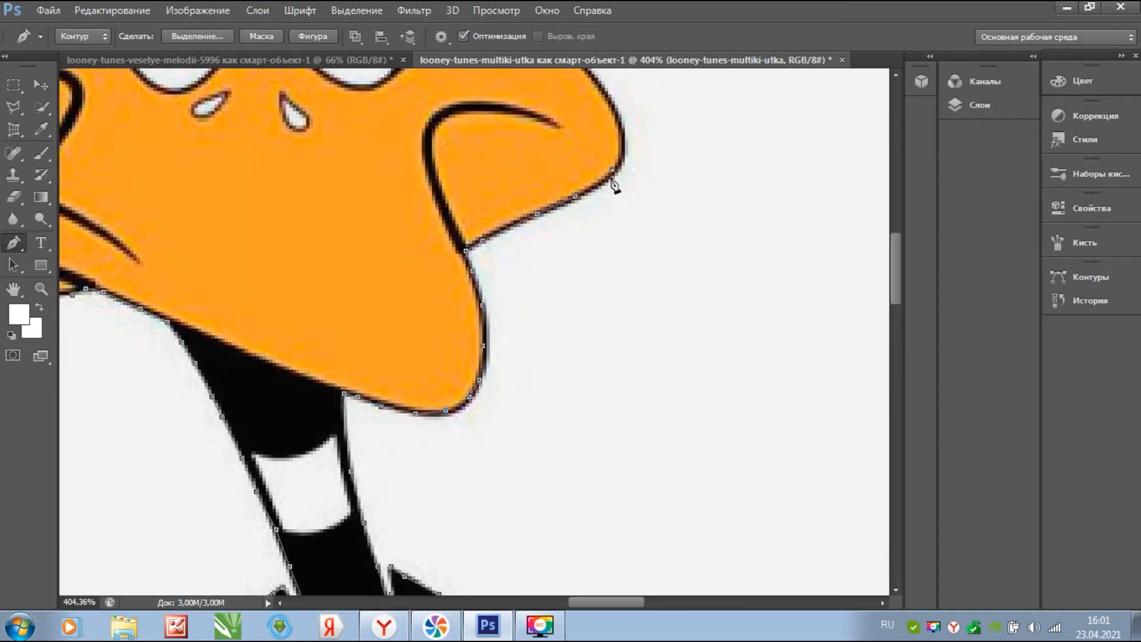
{"action": "left_click_drag", "start_coordinate": [580, 199], "coordinate": [385, 471]}
{"action": "left_click", "coordinate": [406, 458]}
{"action": "left_click", "coordinate": [427, 402]}
- Trace along the beak's top edge and up the head's right edge
{"action": "left_click_drag", "start_coordinate": [364, 330], "coordinate": [475, 443]}
{"action": "left_click", "coordinate": [498, 451]}
{"action": "left_click", "coordinate": [470, 428]}
{"action": "left_click", "coordinate": [419, 403]}
{"action": "left_click_drag", "start_coordinate": [386, 360], "coordinate": [526, 455]}
{"action": "left_click", "coordinate": [505, 428]}
{"action": "left_click", "coordinate": [472, 370]}
{"action": "left_click", "coordinate": [464, 394]}
{"action": "left_click", "coordinate": [457, 367]}
{"action": "left_click", "coordinate": [450, 312]}
{"action": "left_click", "coordinate": [420, 221]}
{"action": "left_click", "coordinate": [403, 190]}
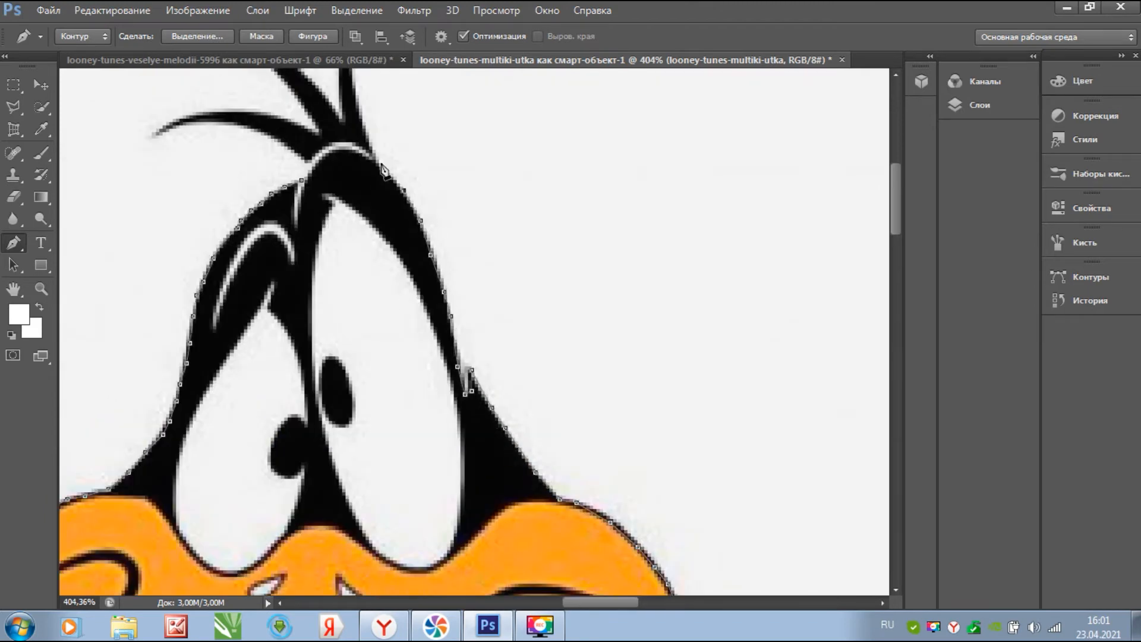
{"action": "left_click", "coordinate": [376, 161]}
{"action": "left_click_drag", "start_coordinate": [384, 190], "coordinate": [523, 538]}
{"action": "left_click", "coordinate": [508, 487]}
- Outline the right hair tuft and the middle tuft
{"action": "left_click", "coordinate": [494, 450]}
{"action": "left_click", "coordinate": [492, 417]}
{"action": "left_click", "coordinate": [488, 379]}
{"action": "left_click", "coordinate": [482, 395]}
{"action": "left_click", "coordinate": [482, 412]}
{"action": "left_click", "coordinate": [482, 444]}
{"action": "left_click", "coordinate": [482, 467]}
{"action": "left_click", "coordinate": [472, 454]}
{"action": "left_click", "coordinate": [437, 420]}
{"action": "left_click", "coordinate": [411, 397]}
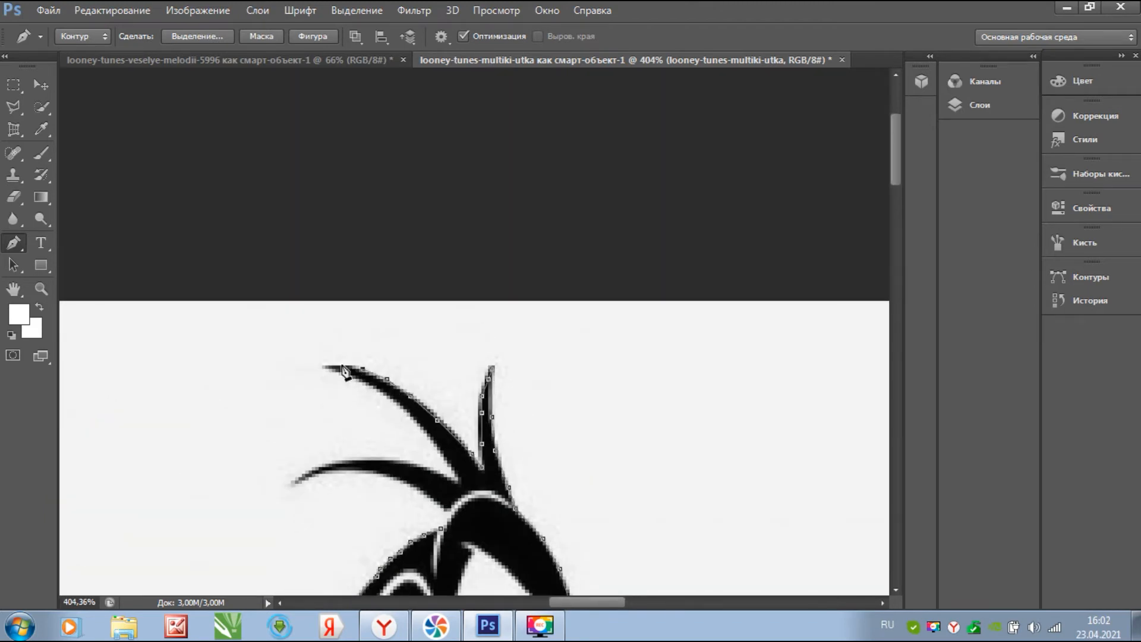
- Trace the top tuft's underside and the lower tuft's top edge
{"action": "left_click", "coordinate": [427, 433]}
{"action": "left_click", "coordinate": [440, 450]}
{"action": "left_click", "coordinate": [462, 480]}
{"action": "left_click", "coordinate": [434, 470]}
{"action": "left_click", "coordinate": [407, 464]}
{"action": "left_click", "coordinate": [383, 460]}
{"action": "left_click", "coordinate": [349, 460]}
{"action": "left_click", "coordinate": [332, 464]}
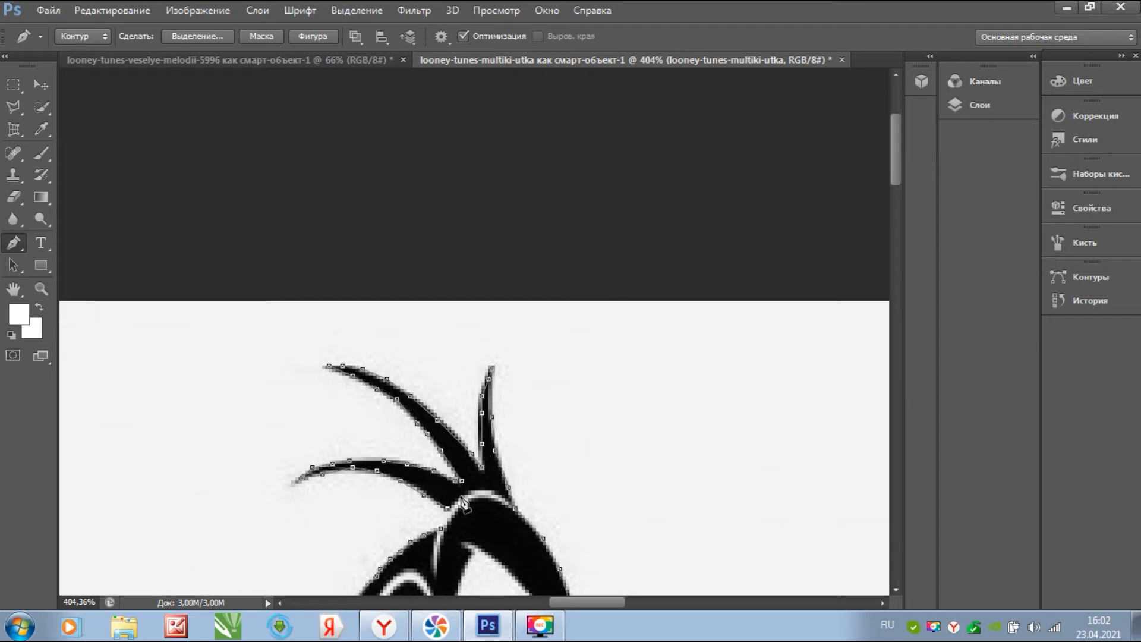
- Trace the lower tuft's inner edge and close the path on the first anchor
{"action": "left_click", "coordinate": [491, 491]}
{"action": "left_click", "coordinate": [469, 500]}
{"action": "left_click", "coordinate": [460, 510]}
{"action": "left_click", "coordinate": [452, 524]}
{"action": "left_click", "coordinate": [444, 538]}
{"action": "left_click", "coordinate": [442, 528]}
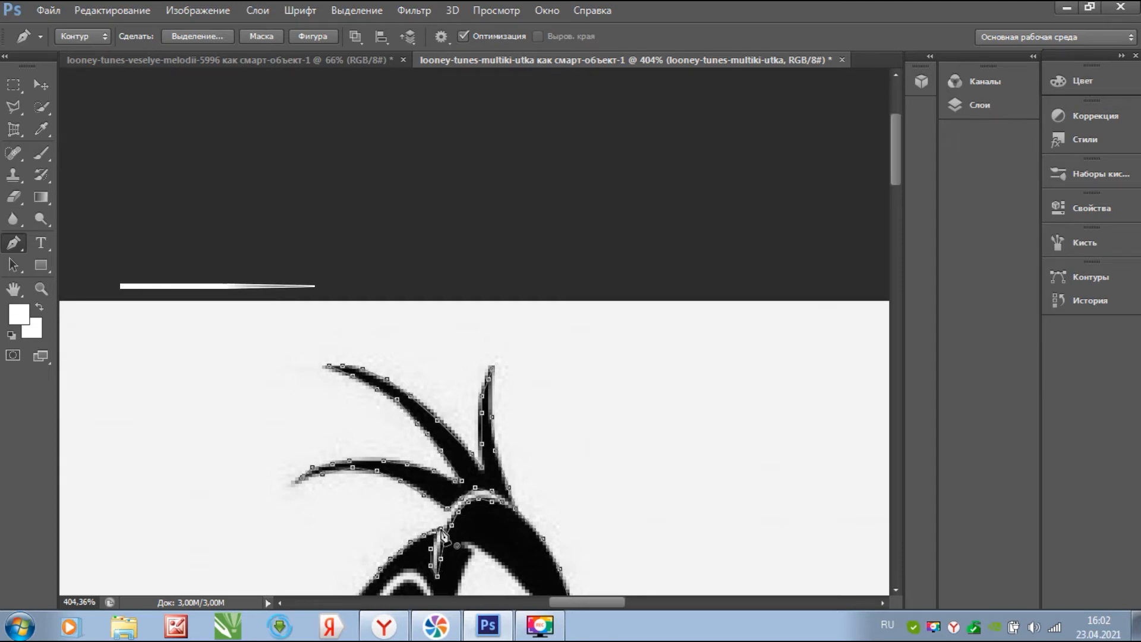
- Turn Daffy's closed pen path into a selection and add a layer mask to the duck layer
{"action": "left_click", "coordinate": [198, 37]}
{"action": "left_click", "coordinate": [685, 177]}
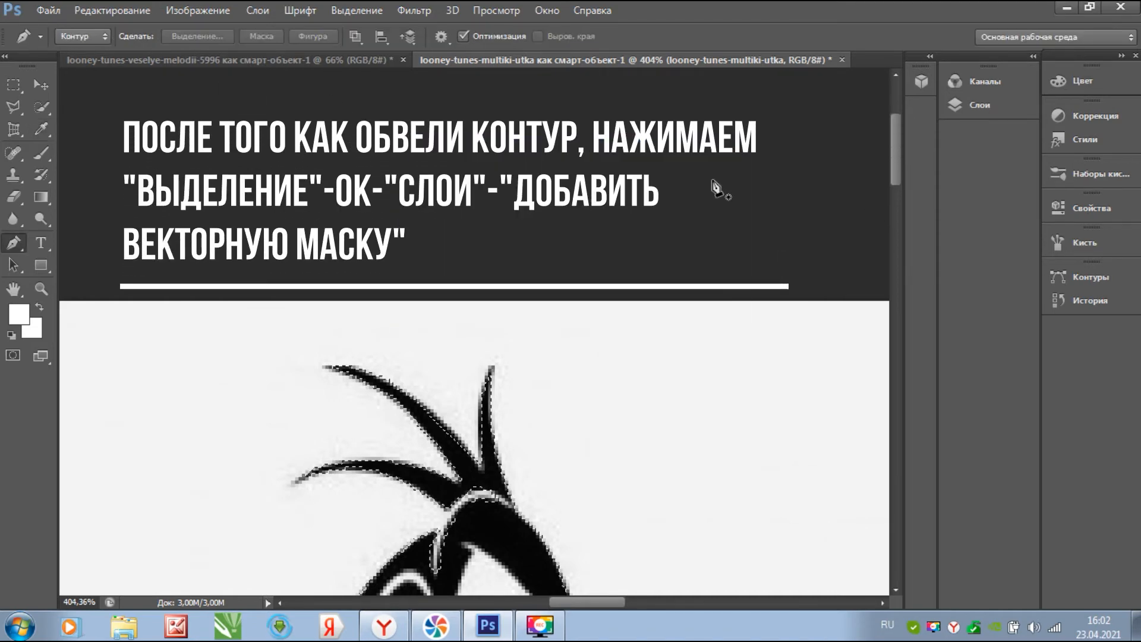
{"action": "scroll", "coordinate": [627, 344], "scroll_direction": "down", "scroll_amount": 6}
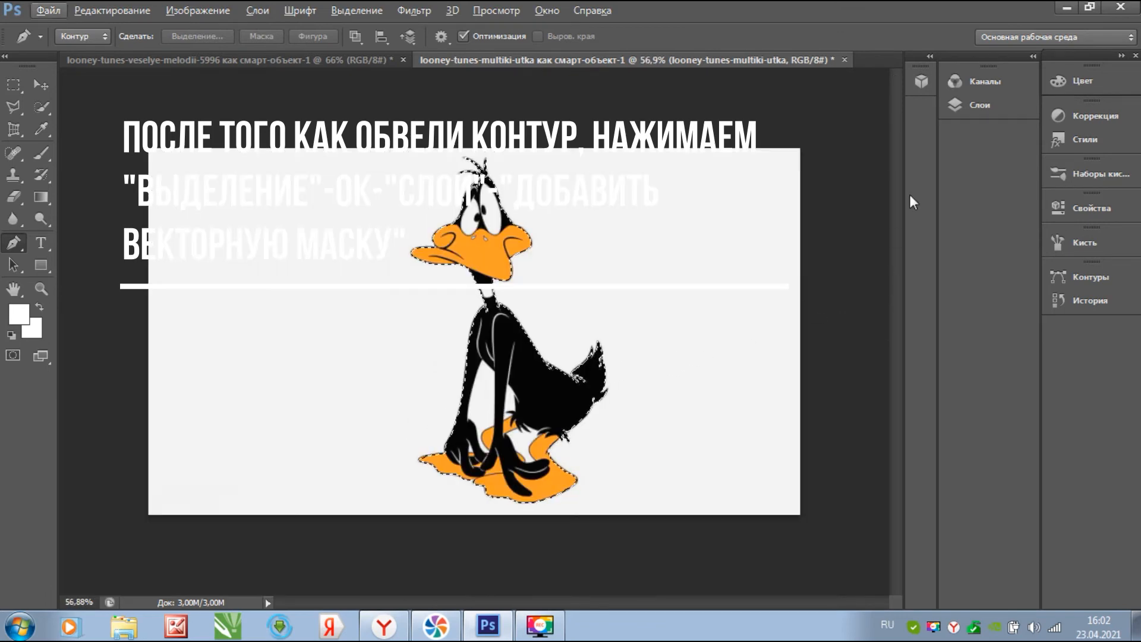
{"action": "left_click", "coordinate": [1013, 109]}
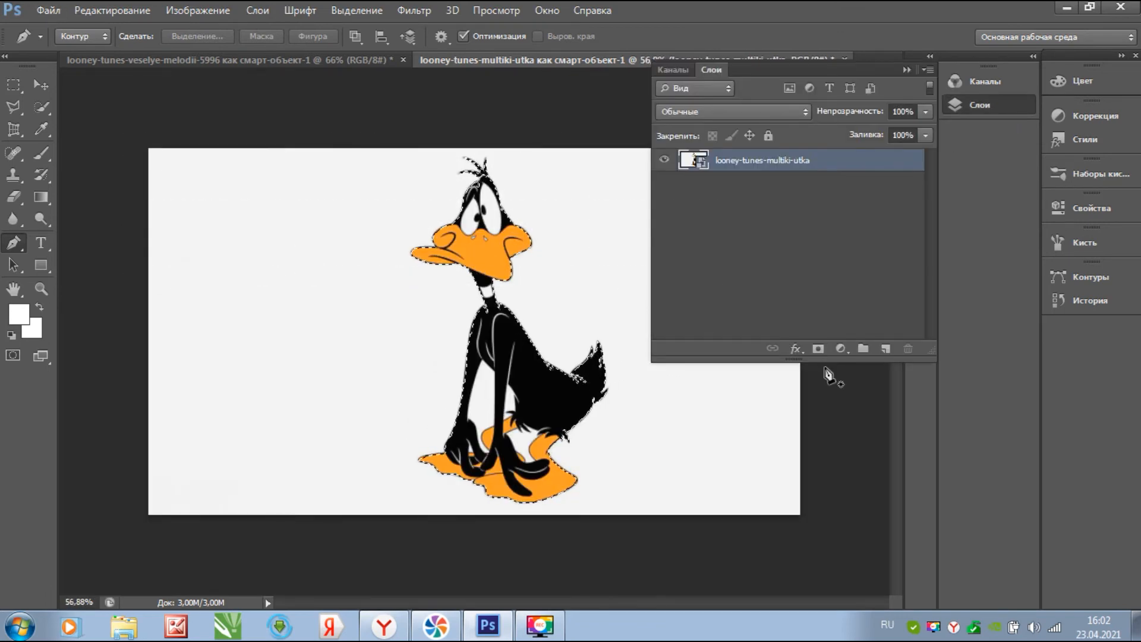
{"action": "left_click", "coordinate": [816, 349]}
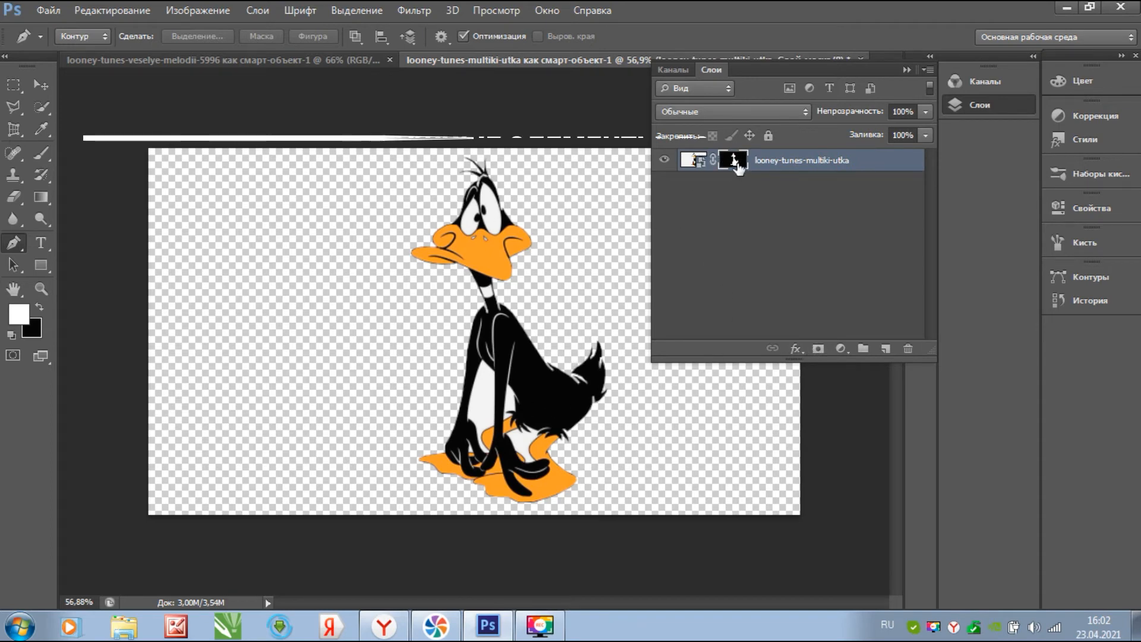
{"action": "left_click", "coordinate": [13, 107]}
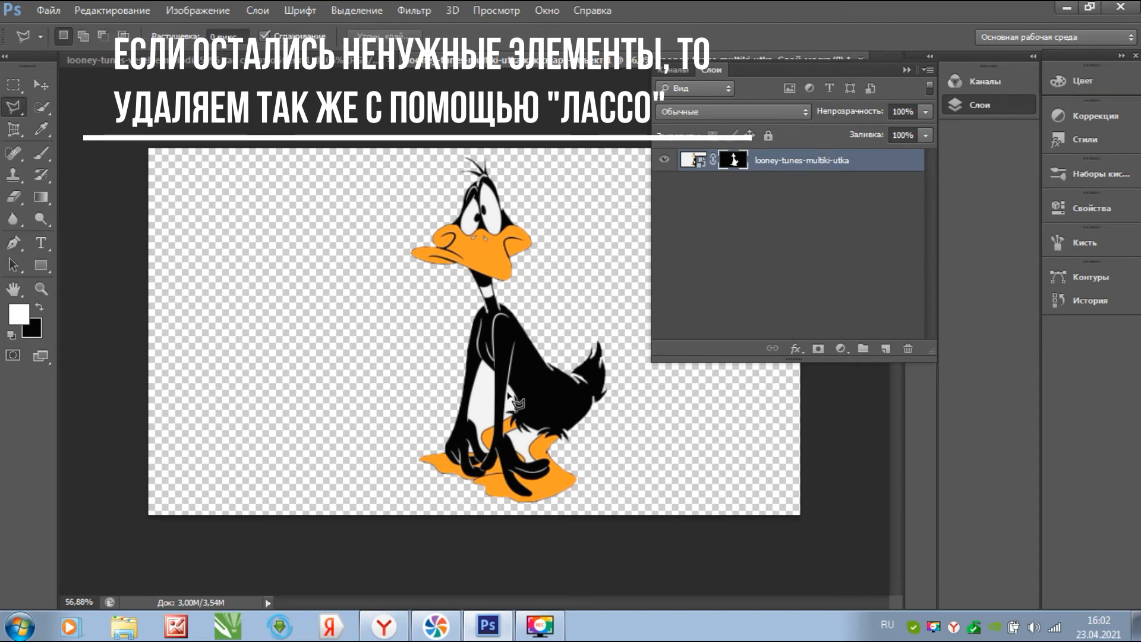
- Outline the large white patch beside the beak with the Polygonal Lasso and delete it from the mask
{"action": "scroll", "coordinate": [485, 420], "scroll_direction": "up", "scroll_amount": 5}
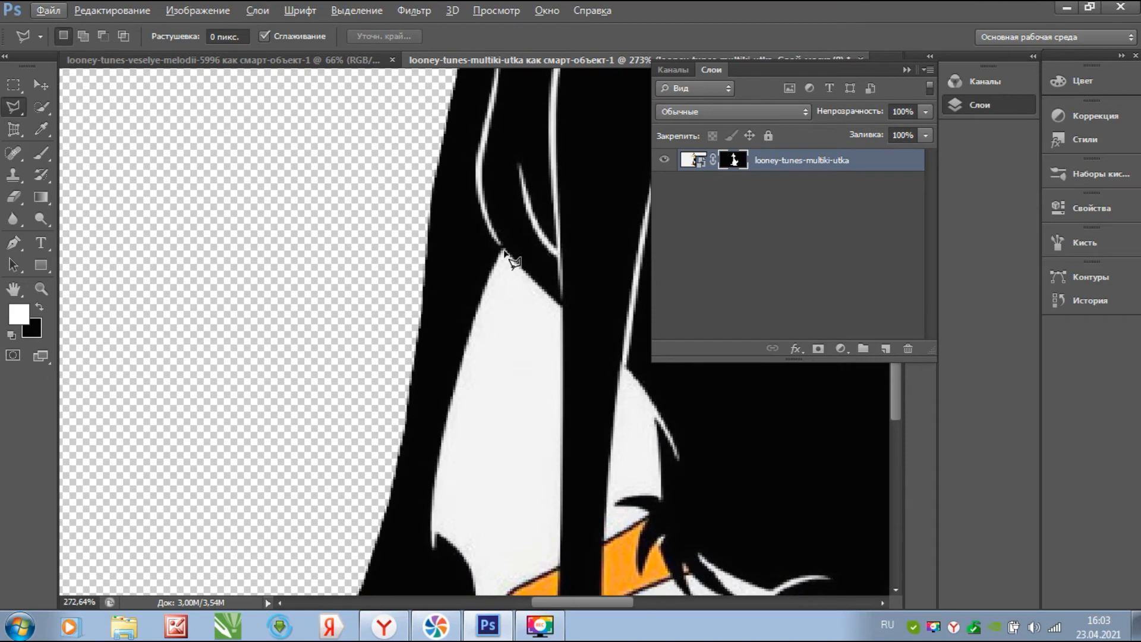
{"action": "key", "text": "alt"}
{"action": "left_click", "coordinate": [535, 283]}
{"action": "left_click", "coordinate": [562, 307]}
{"action": "left_click", "coordinate": [560, 567]}
{"action": "left_click_drag", "start_coordinate": [546, 572], "coordinate": [516, 387]}
{"action": "left_click", "coordinate": [489, 401]}
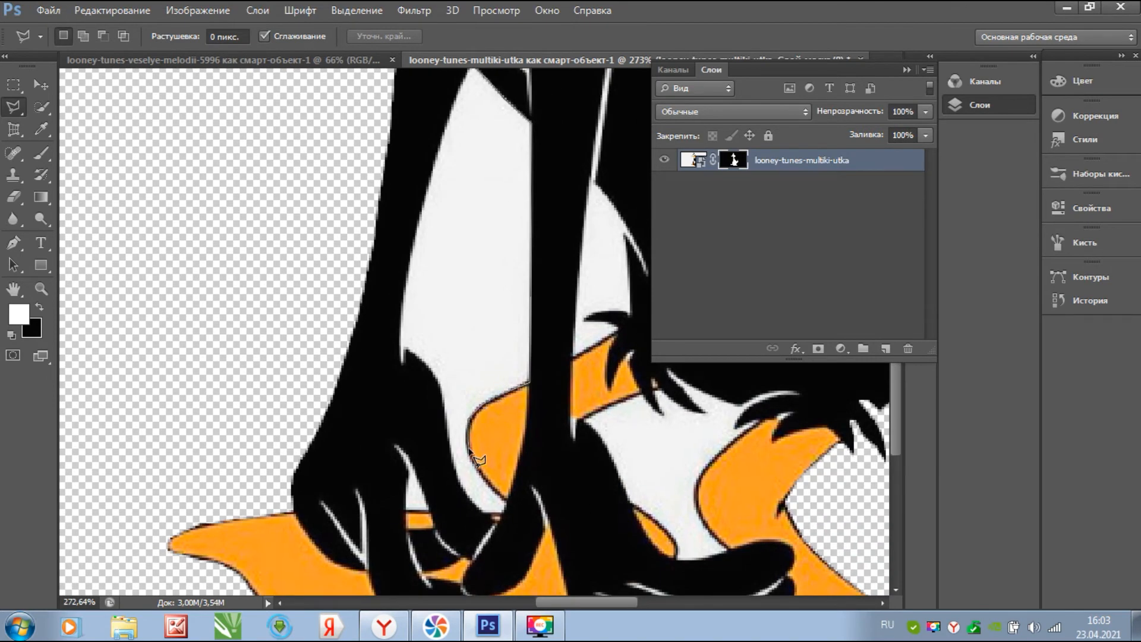
{"action": "left_click", "coordinate": [505, 500]}
{"action": "left_click", "coordinate": [504, 512]}
{"action": "left_click", "coordinate": [483, 513]}
{"action": "left_click", "coordinate": [460, 485]}
{"action": "left_click", "coordinate": [418, 356]}
{"action": "left_click", "coordinate": [404, 350]}
{"action": "left_click", "coordinate": [402, 310]}
{"action": "left_click", "coordinate": [415, 226]}
{"action": "left_click", "coordinate": [442, 143]}
{"action": "left_click", "coordinate": [471, 71]}
{"action": "key", "text": "Delete"}
- Outline and delete the small white patch and the narrow white strip by the feather tip
{"action": "left_click", "coordinate": [397, 450]}
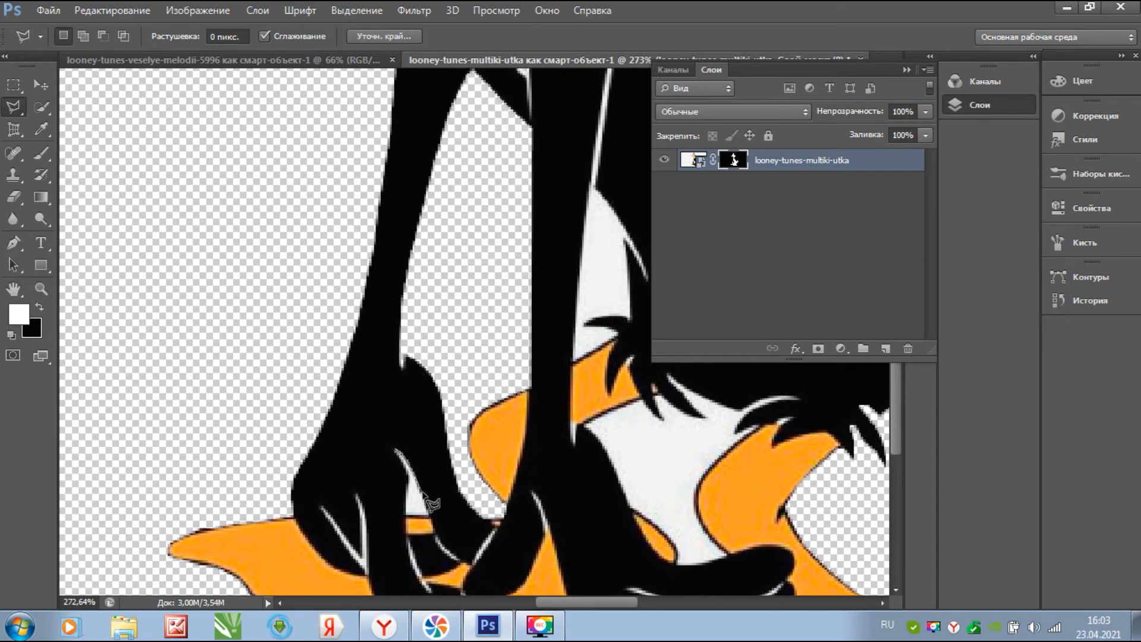
{"action": "left_click", "coordinate": [408, 474]}
{"action": "left_click", "coordinate": [396, 450]}
{"action": "key", "text": "Delete"}
{"action": "scroll", "coordinate": [454, 550], "scroll_direction": "right", "scroll_amount": 4}
{"action": "left_click", "coordinate": [365, 189]}
{"action": "left_click", "coordinate": [417, 277]}
{"action": "left_click", "coordinate": [396, 239]}
{"action": "left_click", "coordinate": [403, 299]}
{"action": "left_click", "coordinate": [401, 319]}
{"action": "left_click", "coordinate": [387, 316]}
{"action": "left_click", "coordinate": [355, 324]}
{"action": "left_click", "coordinate": [390, 331]}
{"action": "left_click", "coordinate": [344, 361]}
{"action": "left_click", "coordinate": [347, 297]}
{"action": "left_click", "coordinate": [351, 250]}
{"action": "key", "text": "space"}
{"action": "left_click_drag", "start_coordinate": [369, 165], "coordinate": [370, 284]}
{"action": "left_click", "coordinate": [393, 98]}
{"action": "left_click", "coordinate": [381, 182]}
{"action": "left_click", "coordinate": [365, 308]}
{"action": "key", "text": "Delete"}
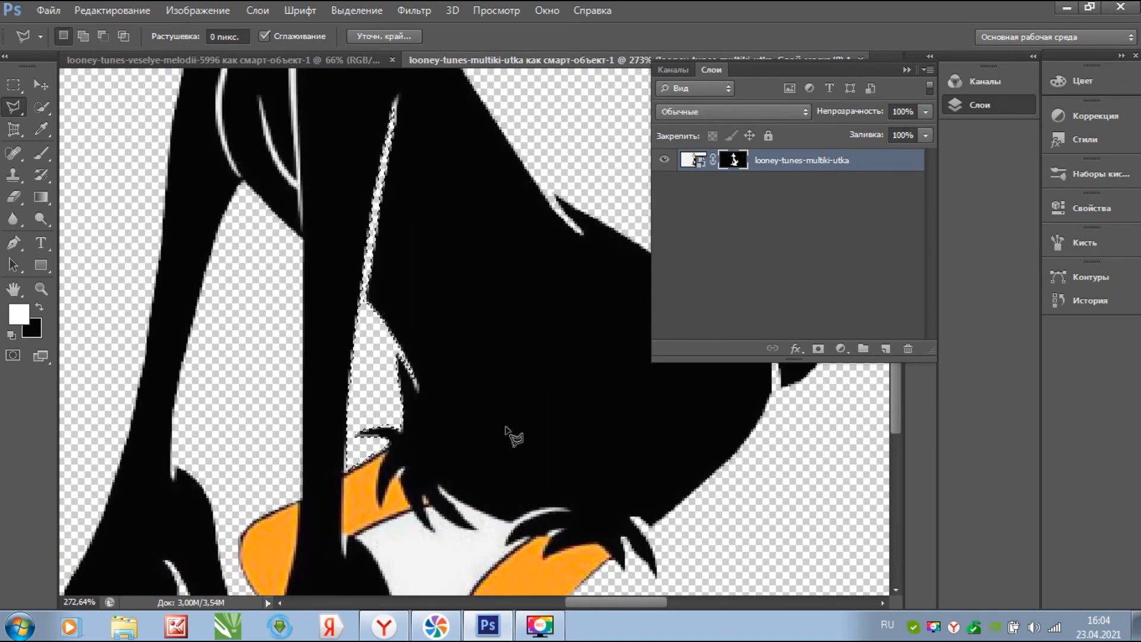
- Outline the last white patch between the legs and delete it so it becomes transparent
{"action": "key", "text": "space"}
{"action": "left_click_drag", "start_coordinate": [440, 494], "coordinate": [446, 193]}
{"action": "left_click", "coordinate": [447, 193]}
{"action": "left_click", "coordinate": [497, 222]}
{"action": "left_click", "coordinate": [522, 227]}
{"action": "left_click", "coordinate": [578, 215]}
{"action": "left_click", "coordinate": [514, 250]}
{"action": "left_click", "coordinate": [538, 244]}
{"action": "left_click", "coordinate": [475, 308]}
{"action": "left_click", "coordinate": [505, 374]}
{"action": "left_click", "coordinate": [479, 381]}
{"action": "left_click", "coordinate": [455, 382]}
{"action": "left_click", "coordinate": [453, 365]}
{"action": "left_click", "coordinate": [410, 327]}
{"action": "left_click", "coordinate": [392, 280]}
{"action": "left_click", "coordinate": [363, 243]}
{"action": "left_click", "coordinate": [418, 217]}
{"action": "left_click", "coordinate": [447, 193]}
{"action": "key", "text": "Delete"}
{"action": "scroll", "coordinate": [350, 372], "scroll_direction": "down", "scroll_amount": 10}
- Deselect and add a new empty layer beneath the duck layer
{"action": "left_click", "coordinate": [832, 279]}
{"action": "key", "text": "ctrl+d"}
{"action": "left_click", "coordinate": [885, 348]}
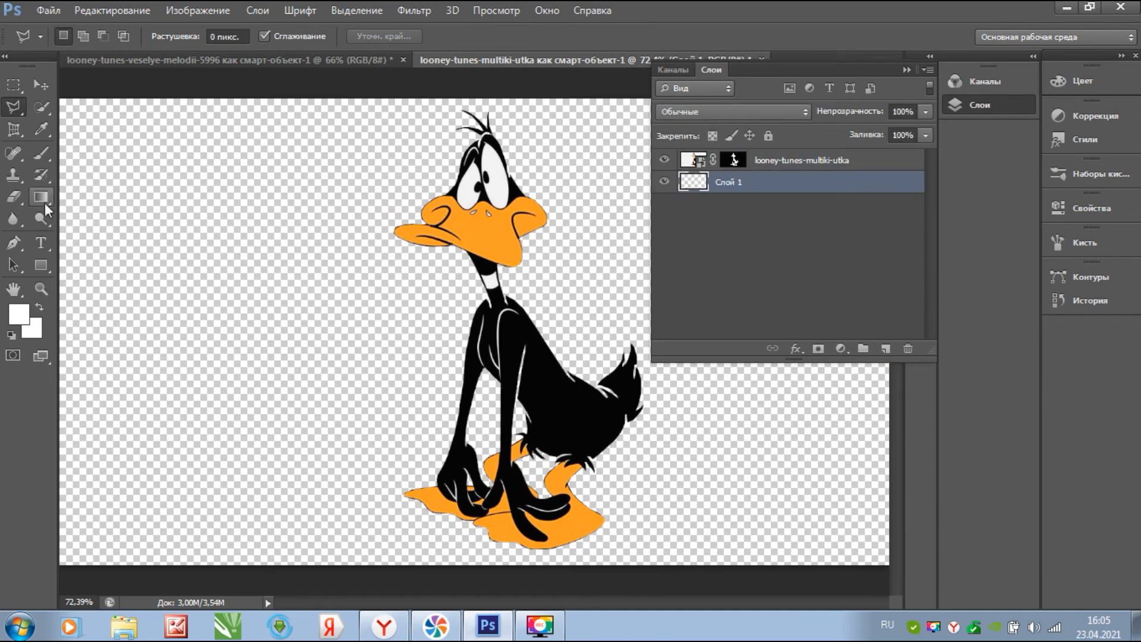
- Draw a white rectangle stretched over the whole canvas and check its visibility
{"action": "key", "text": "u"}
{"action": "left_click_drag", "start_coordinate": [874, 553], "coordinate": [95, 146]}
{"action": "left_click_drag", "start_coordinate": [83, 187], "coordinate": [77, 106]}
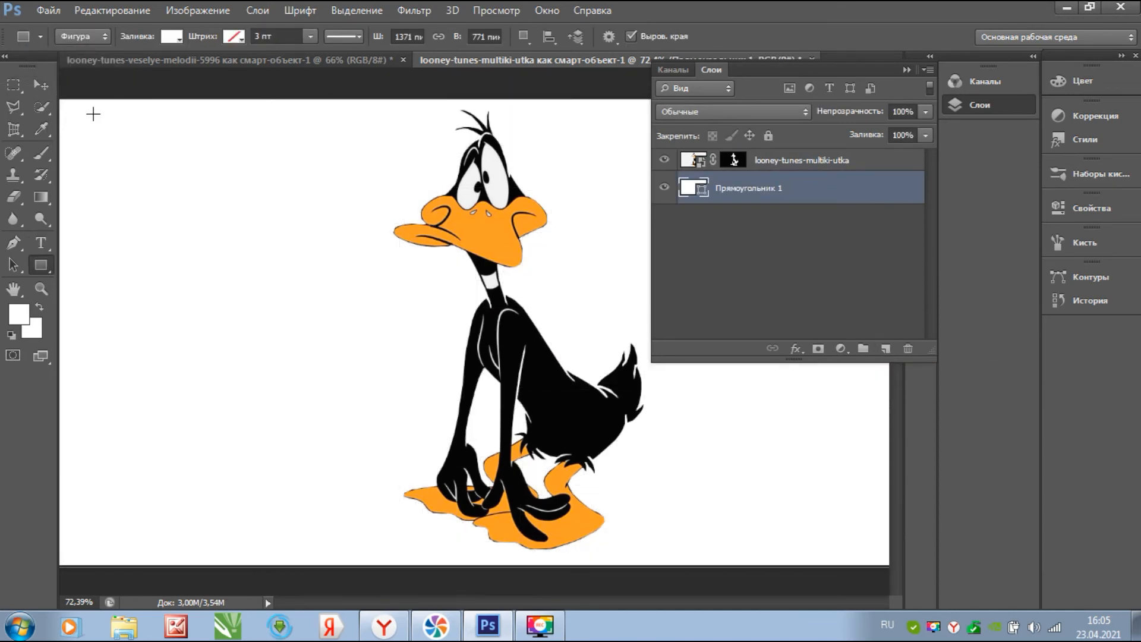
{"action": "left_click", "coordinate": [718, 225]}
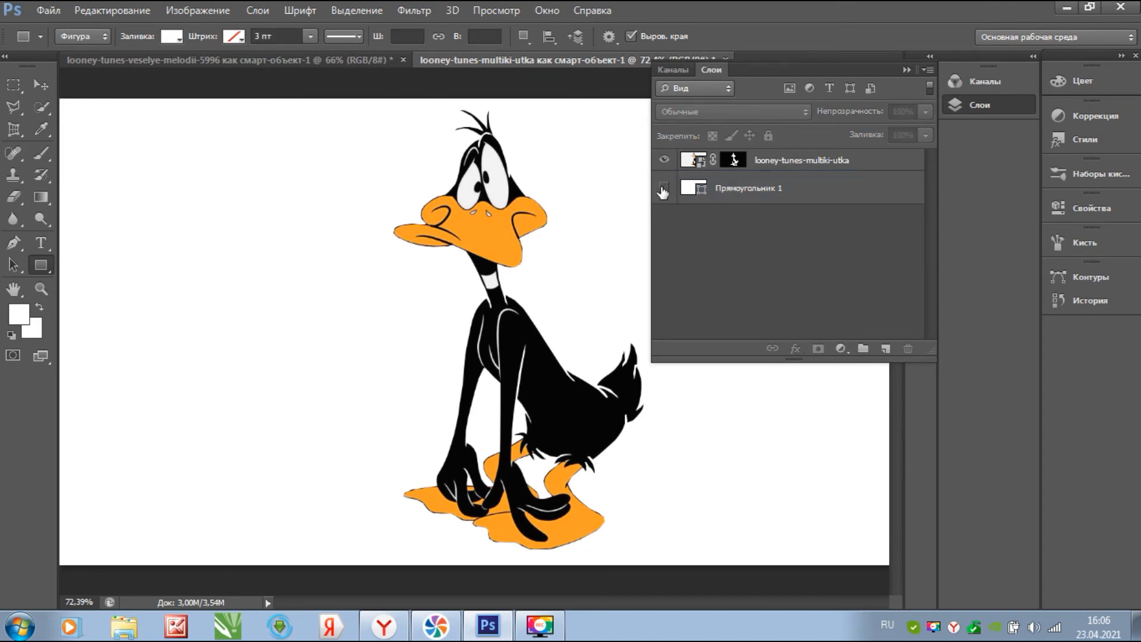
{"action": "left_click", "coordinate": [664, 188]}
{"action": "left_click", "coordinate": [664, 188]}
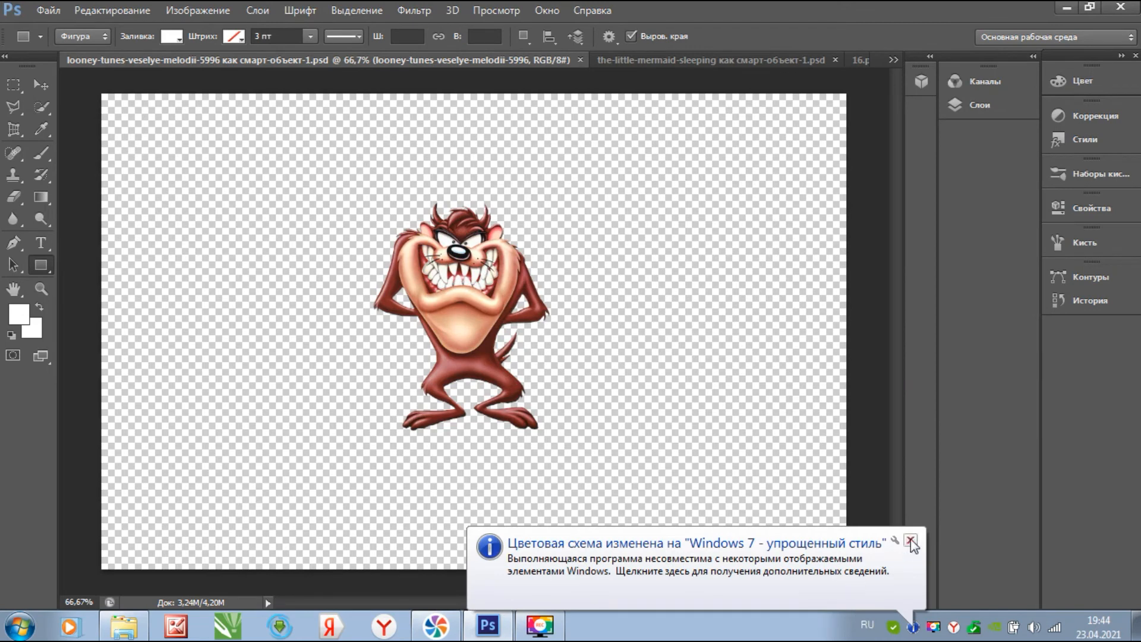
{"action": "left_click", "coordinate": [910, 540]}
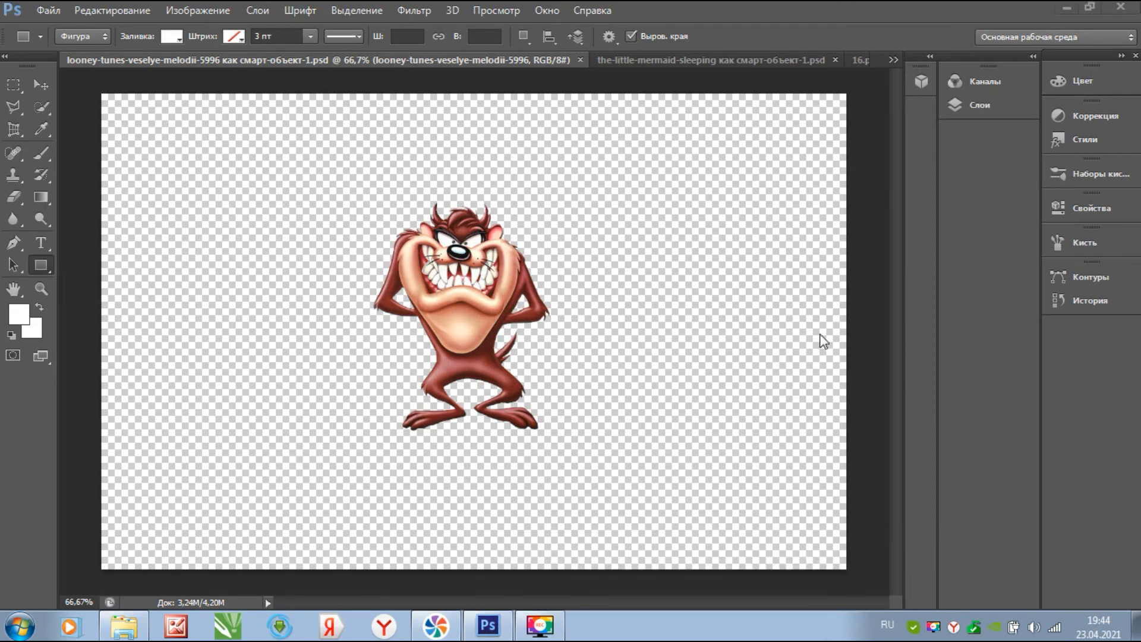
{"action": "left_click", "coordinate": [979, 104]}
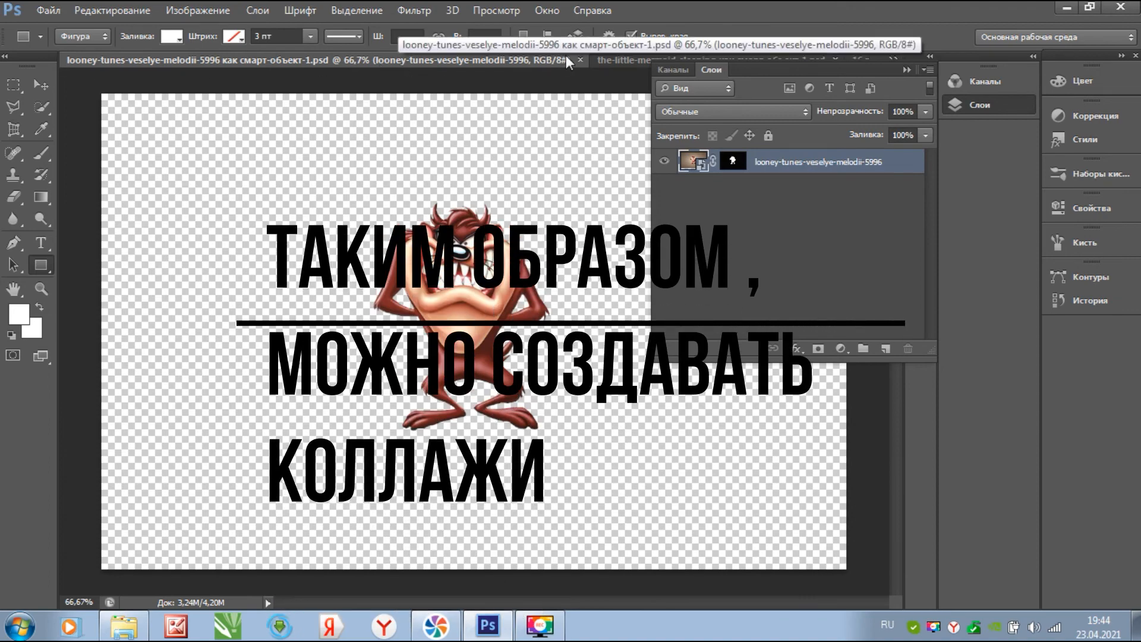
{"action": "left_click", "coordinate": [622, 63]}
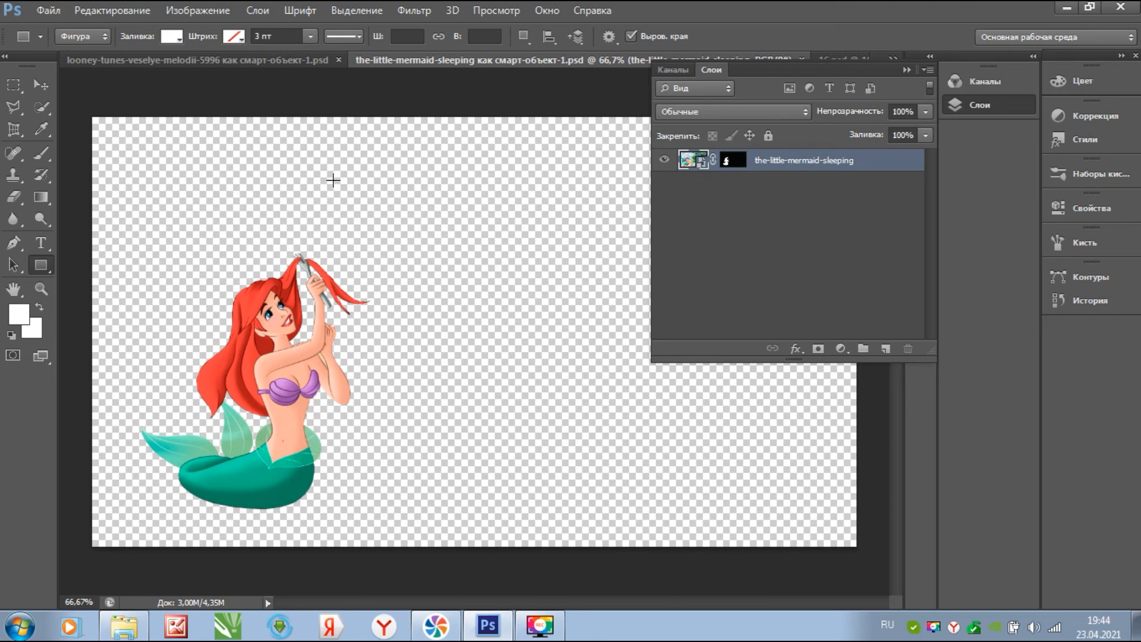
{"action": "key", "text": "v"}
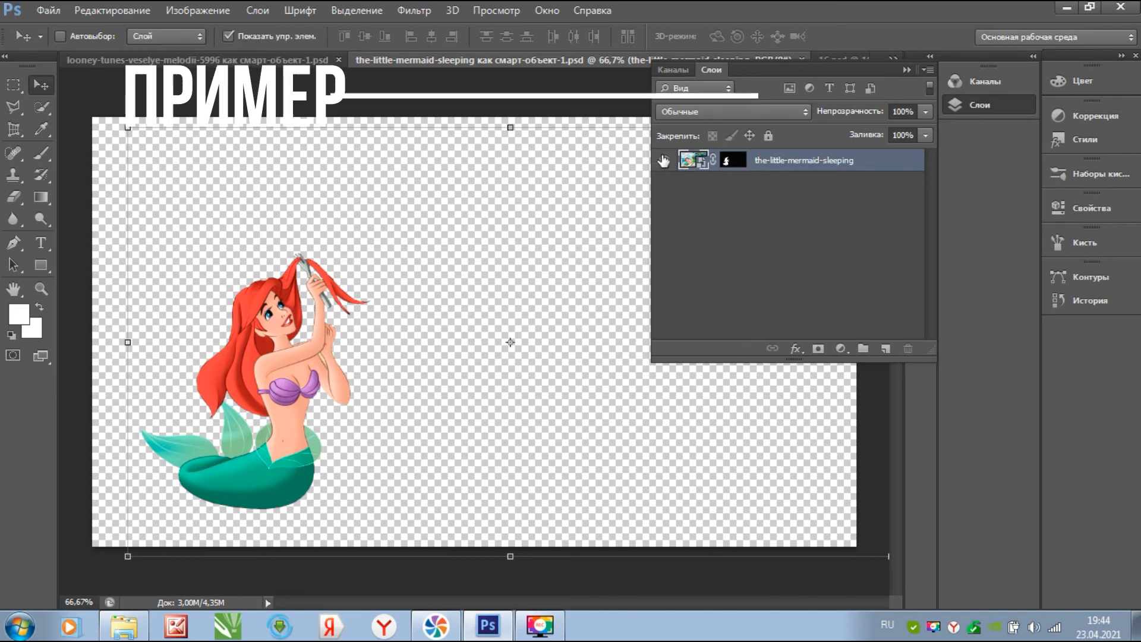
{"action": "left_click", "coordinate": [726, 162]}
{"action": "right_click", "coordinate": [726, 162]}
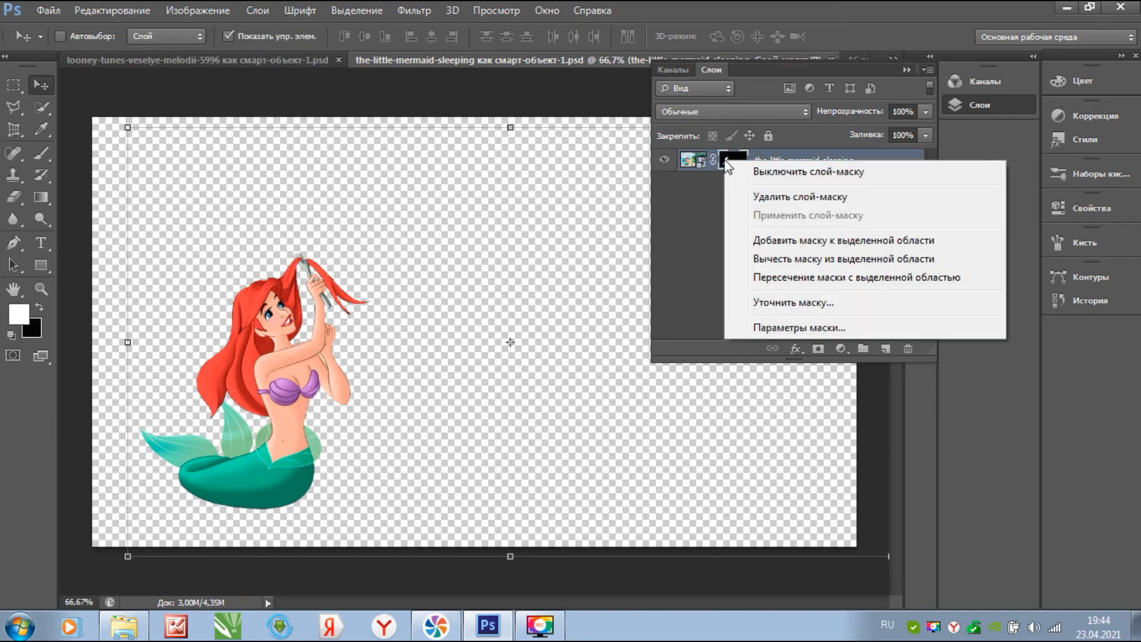
{"action": "left_click", "coordinate": [766, 174]}
{"action": "right_click", "coordinate": [751, 159]}
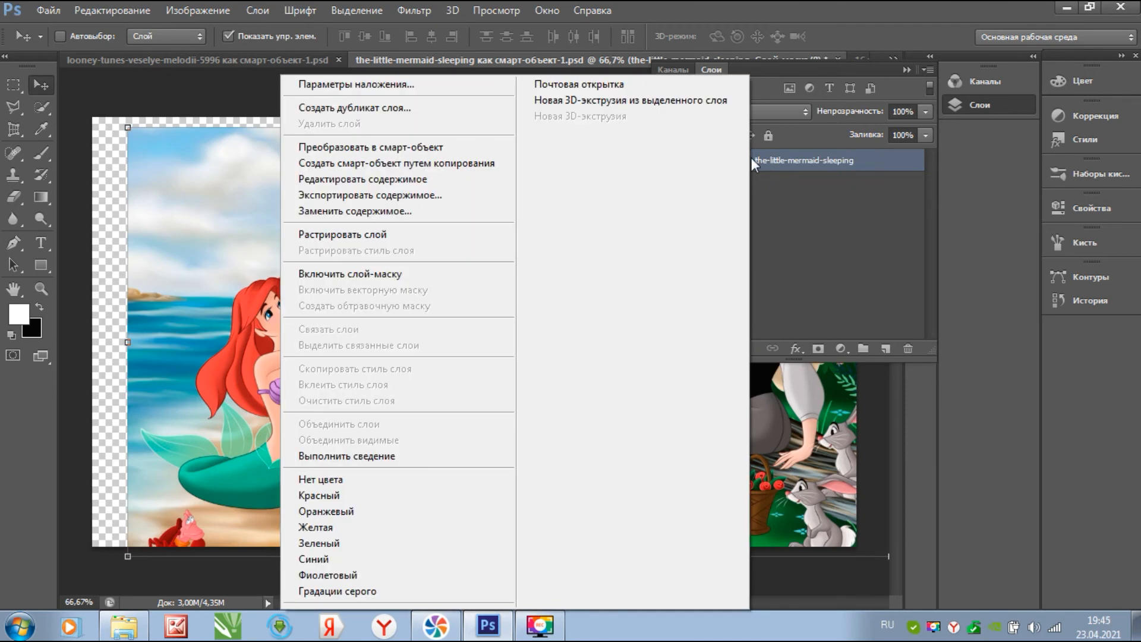
{"action": "left_click", "coordinate": [381, 274]}
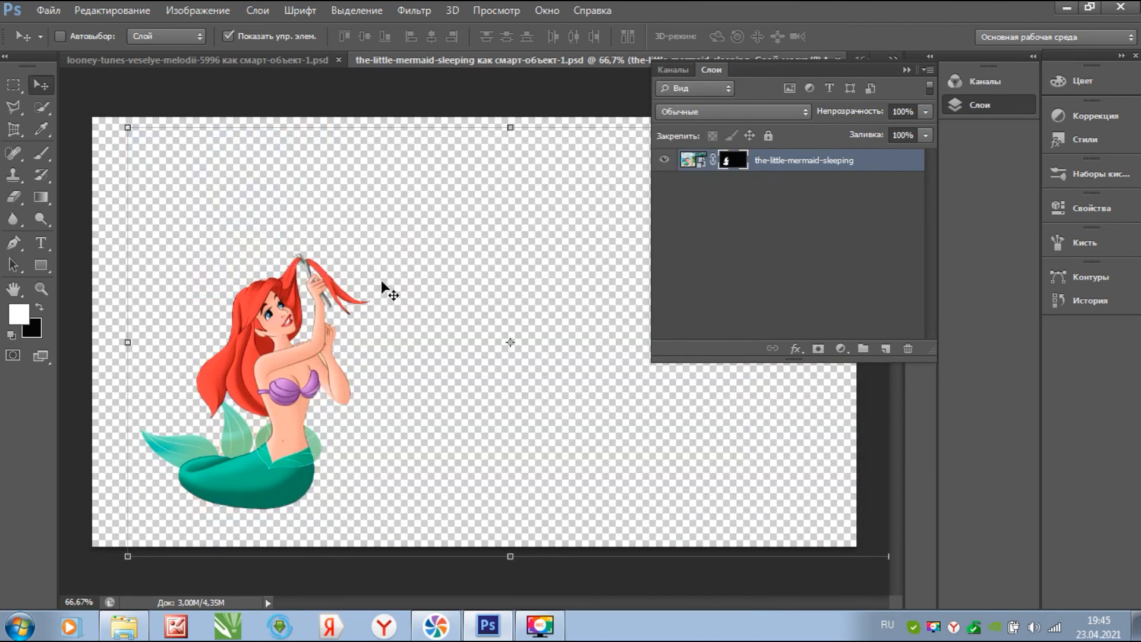
{"action": "left_click", "coordinate": [721, 270]}
{"action": "left_click_drag", "start_coordinate": [788, 77], "coordinate": [879, 98]}
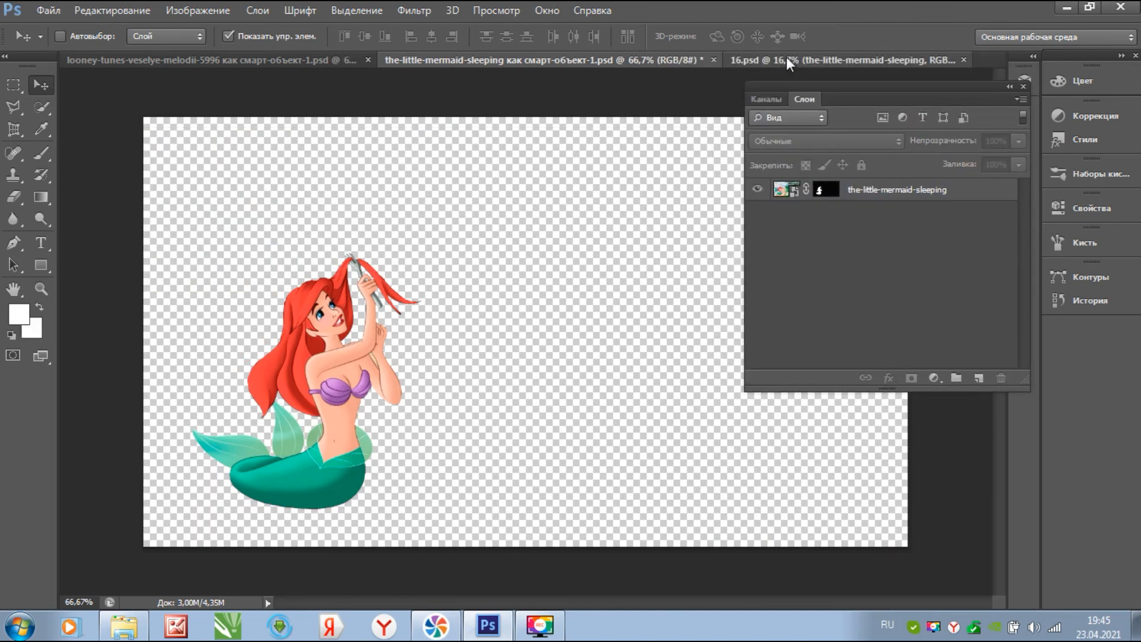
- In 16.psd, hide the background and reposition Belle's Слой 0 with its mask temporarily disabled
{"action": "left_click", "coordinate": [786, 56]}
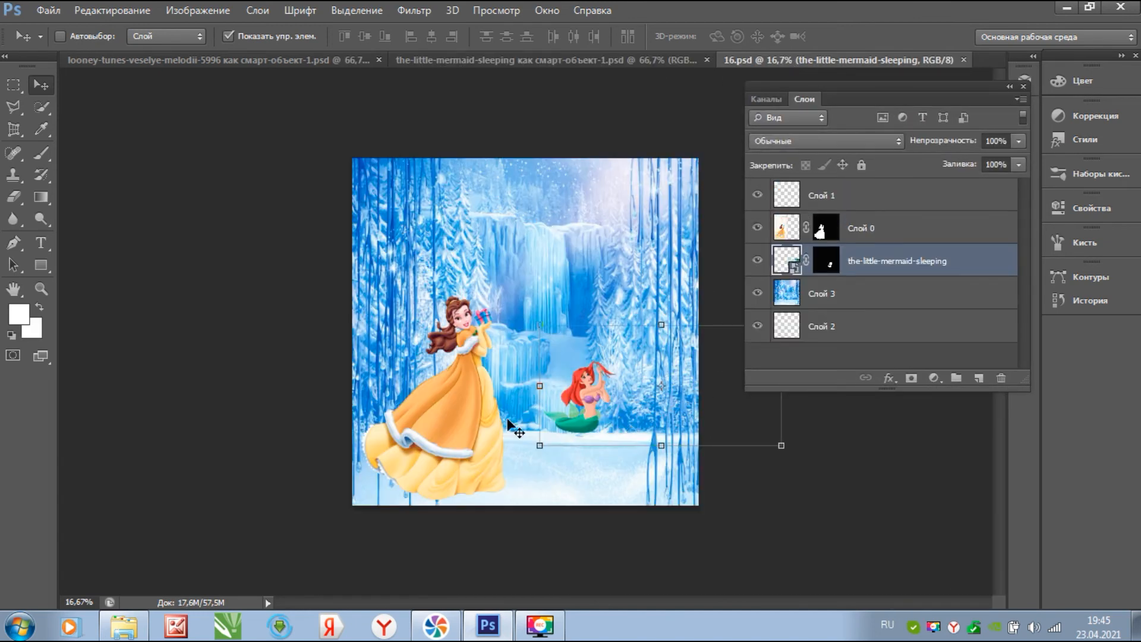
{"action": "left_click", "coordinate": [861, 229]}
{"action": "mouse_move", "coordinate": [461, 393]}
{"action": "left_mouse_down"}
{"action": "mouse_move", "coordinate": [594, 369]}
{"action": "mouse_move", "coordinate": [512, 274]}
{"action": "mouse_move", "coordinate": [482, 389]}
{"action": "left_mouse_up"}
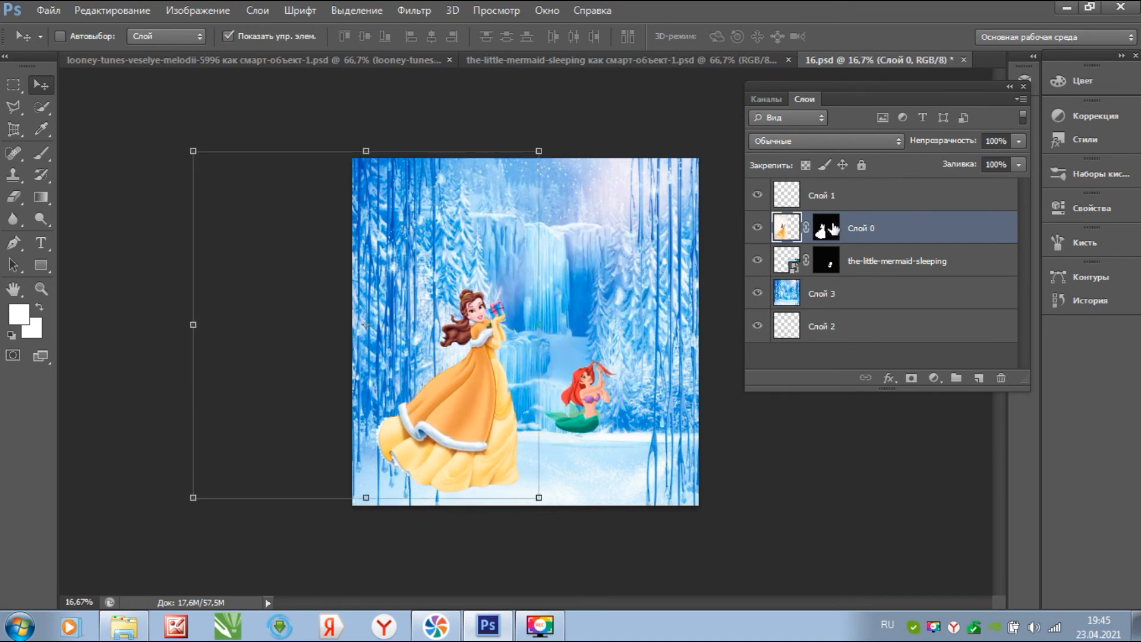
{"action": "left_click", "coordinate": [831, 295]}
{"action": "left_click", "coordinate": [756, 293]}
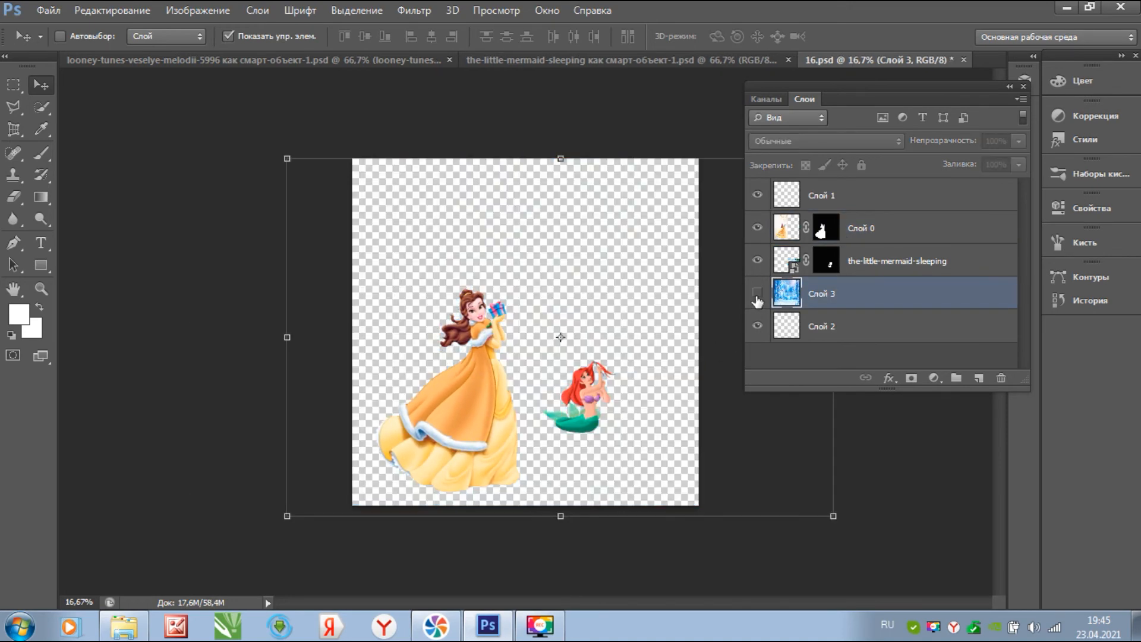
{"action": "left_click", "coordinate": [850, 236]}
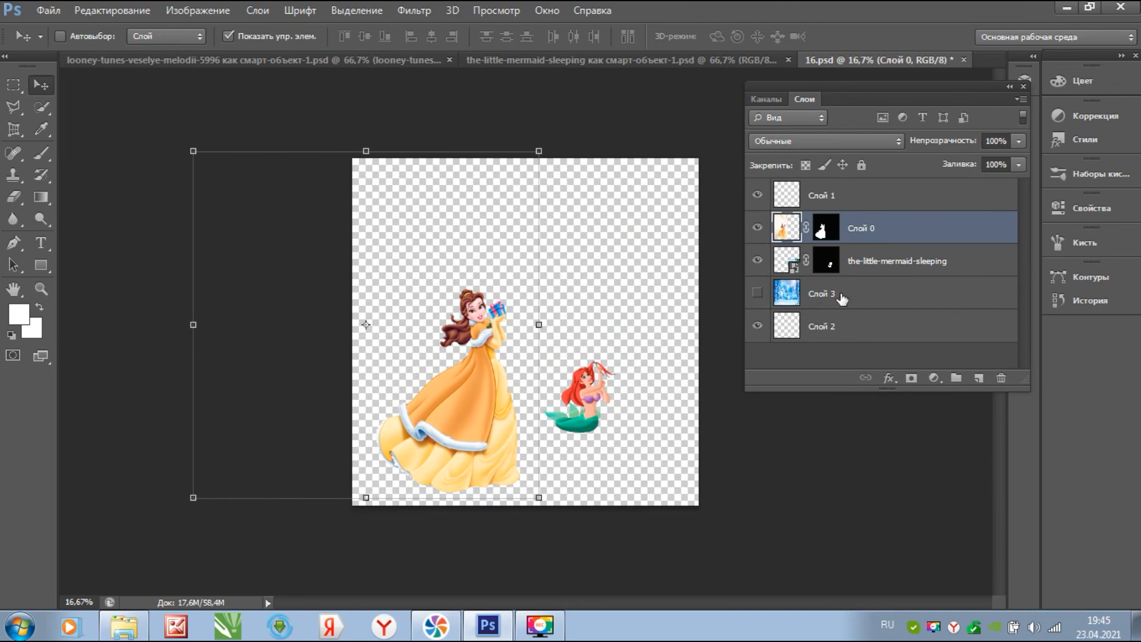
{"action": "right_click", "coordinate": [822, 234]}
{"action": "left_click", "coordinate": [855, 240]}
{"action": "left_click_drag", "start_coordinate": [514, 306], "coordinate": [675, 307]}
{"action": "right_click", "coordinate": [827, 231]}
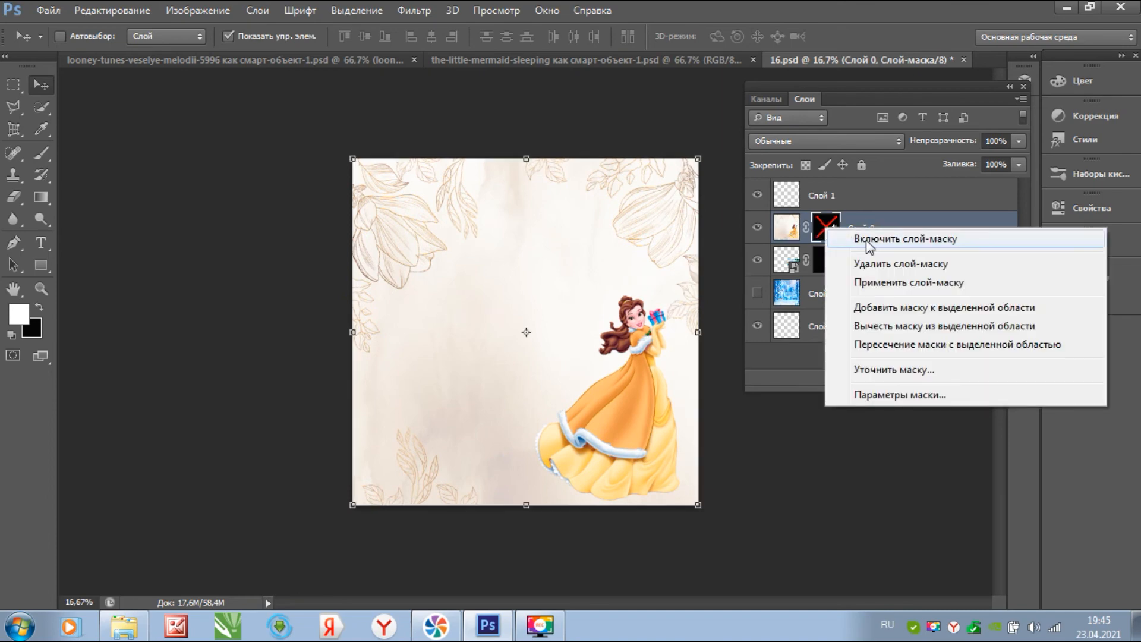
{"action": "left_click", "coordinate": [869, 241]}
{"action": "left_click_drag", "start_coordinate": [639, 410], "coordinate": [486, 374]}
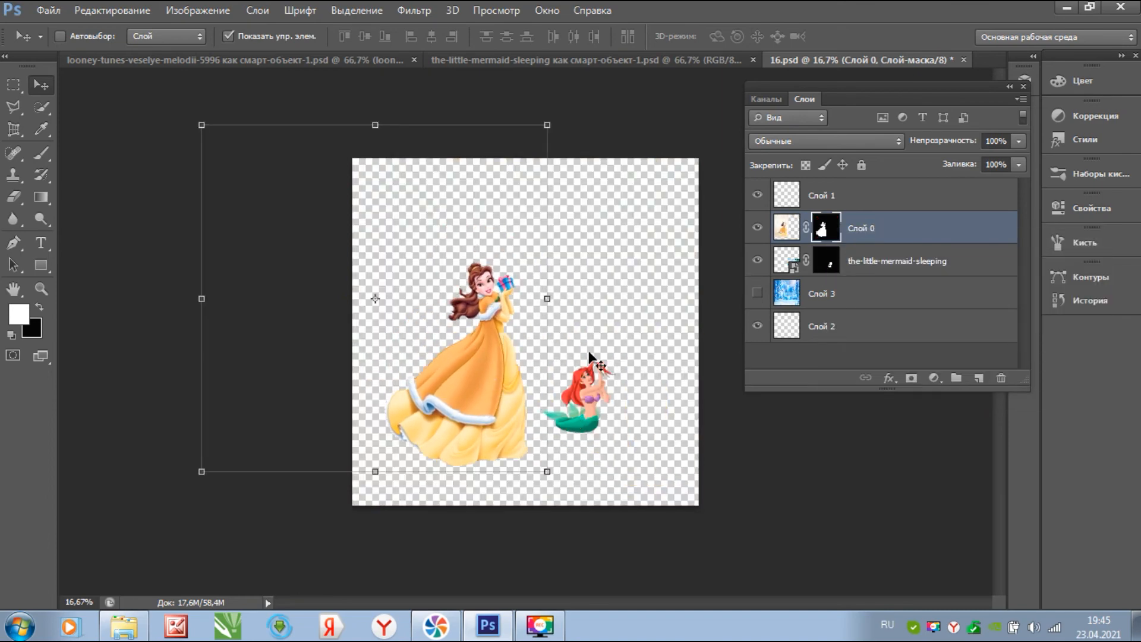
- Show the ice-waterfall background again and move Belle down and right beside Ariel
{"action": "left_click", "coordinate": [852, 360]}
{"action": "left_click", "coordinate": [581, 396]}
{"action": "left_click", "coordinate": [606, 250]}
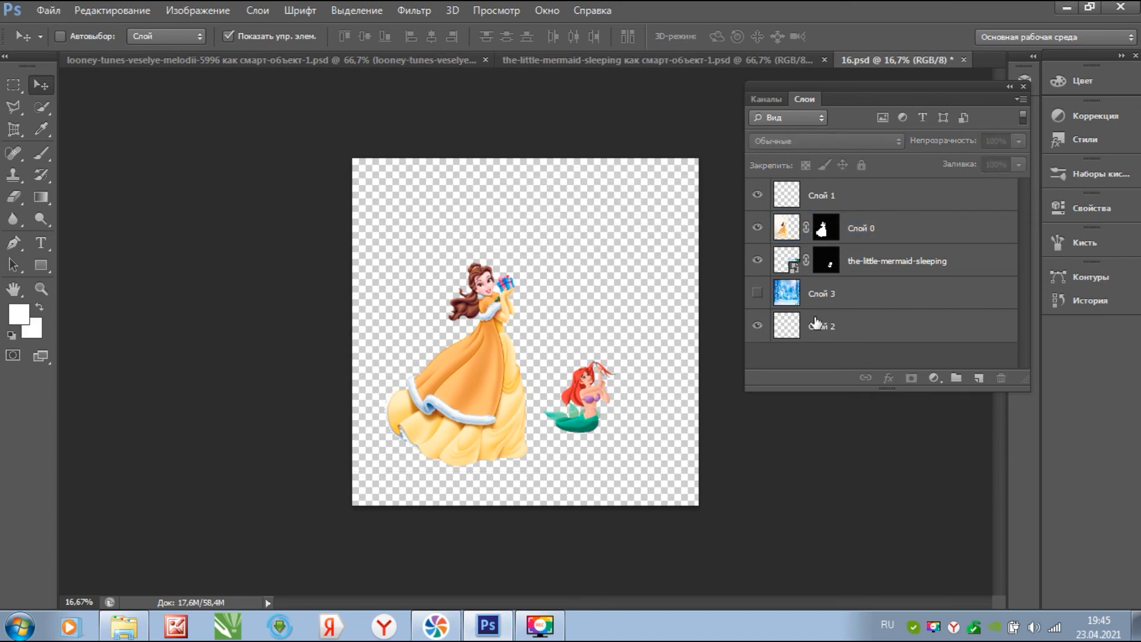
{"action": "left_click", "coordinate": [757, 293]}
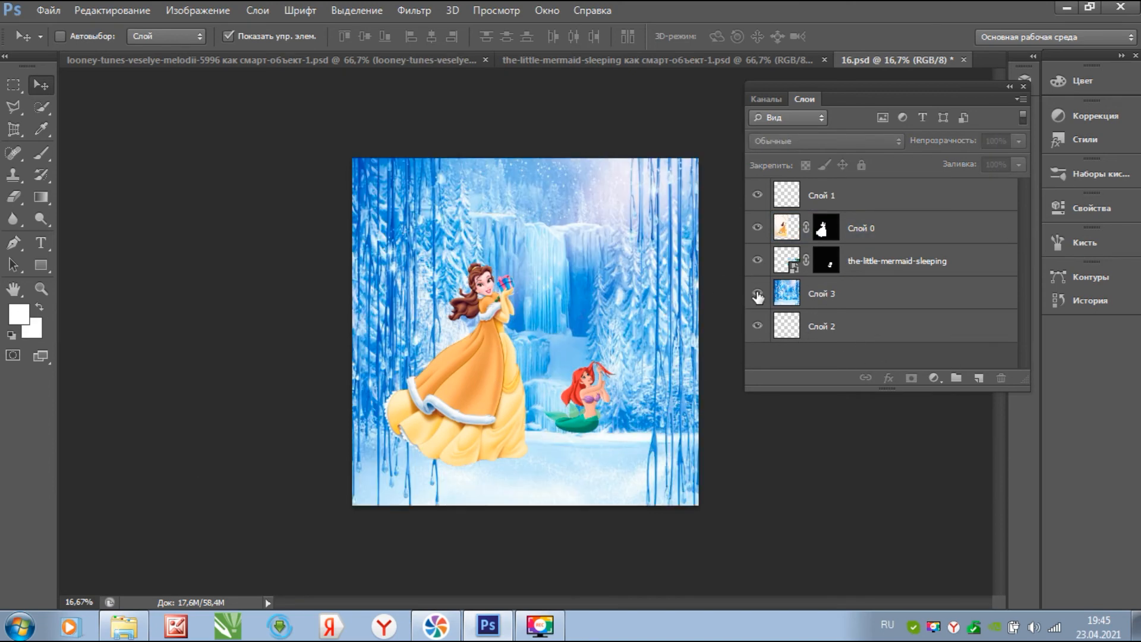
{"action": "left_click", "coordinate": [854, 238]}
{"action": "left_click_drag", "start_coordinate": [447, 399], "coordinate": [500, 466]}
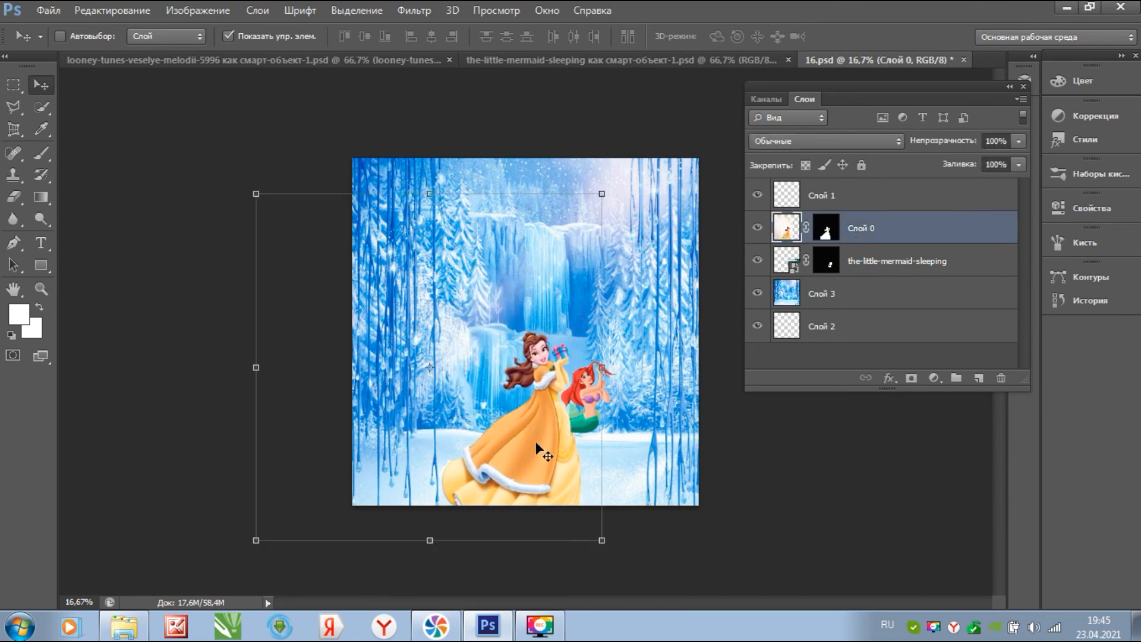
{"action": "left_click", "coordinate": [846, 355]}
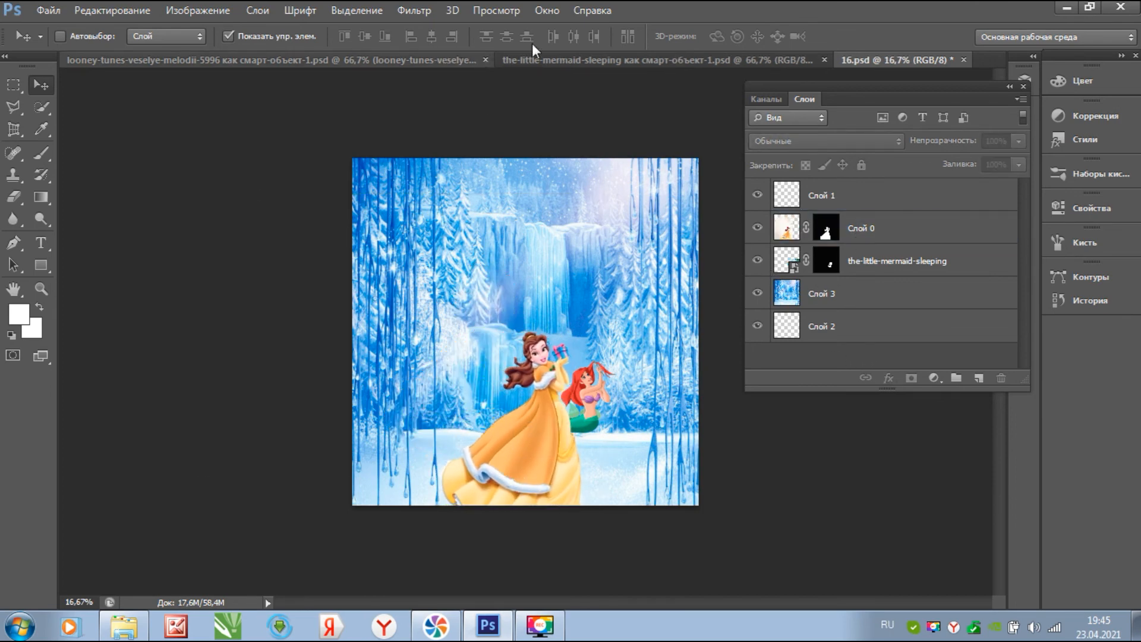
- Drag the masked Taz layer from the looney-tunes document into 16.psd
{"action": "left_click", "coordinate": [720, 60]}
{"action": "left_click", "coordinate": [186, 60]}
{"action": "left_click_drag", "start_coordinate": [525, 318], "coordinate": [489, 313]}
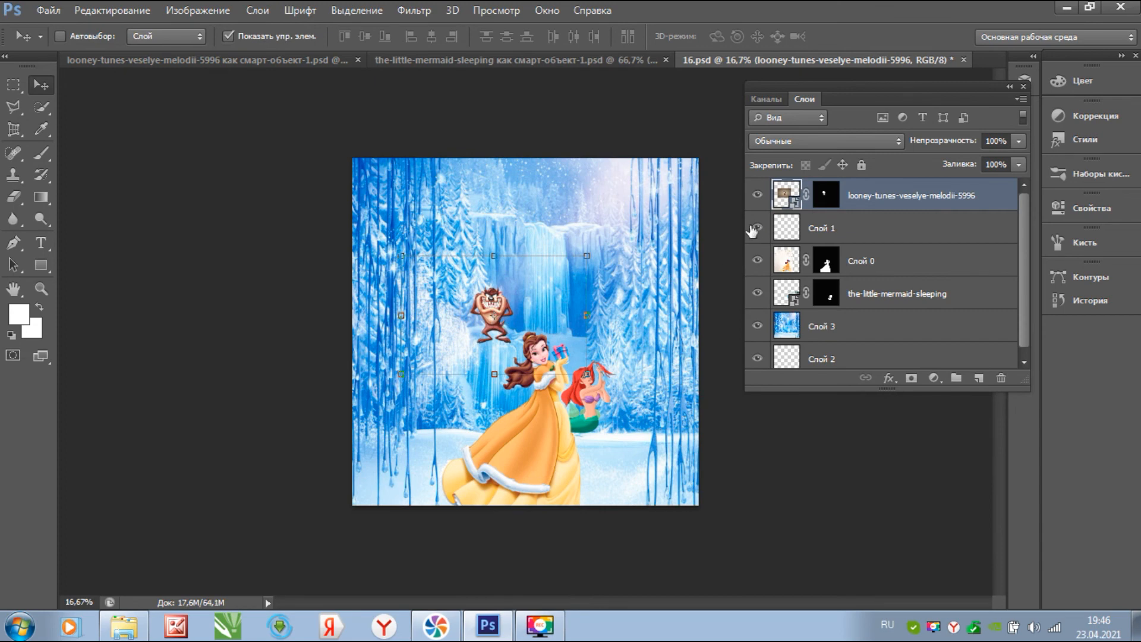
- Free-transform Taz to about half size and place him at the lower right beside Ariel
{"action": "left_click_drag", "start_coordinate": [587, 257], "coordinate": [512, 370]}
{"action": "left_click_drag", "start_coordinate": [332, 301], "coordinate": [441, 363]}
{"action": "key", "text": "ctrl+z"}
{"action": "left_click_drag", "start_coordinate": [455, 402], "coordinate": [533, 275]}
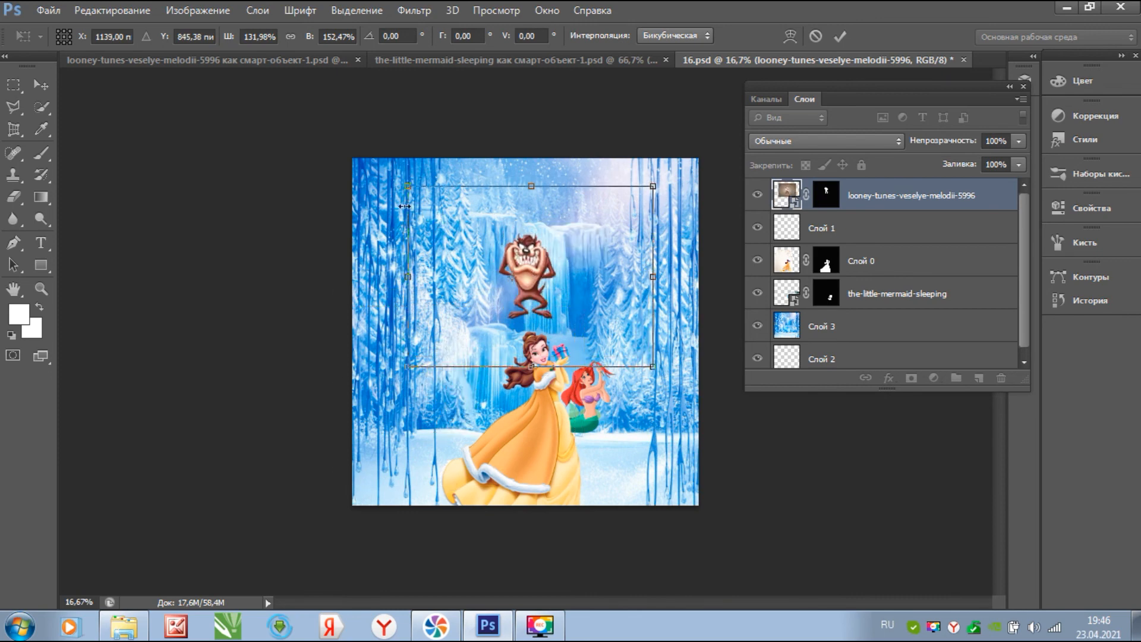
{"action": "left_click_drag", "start_coordinate": [407, 187], "coordinate": [459, 236]}
{"action": "left_click_drag", "start_coordinate": [557, 303], "coordinate": [616, 438]}
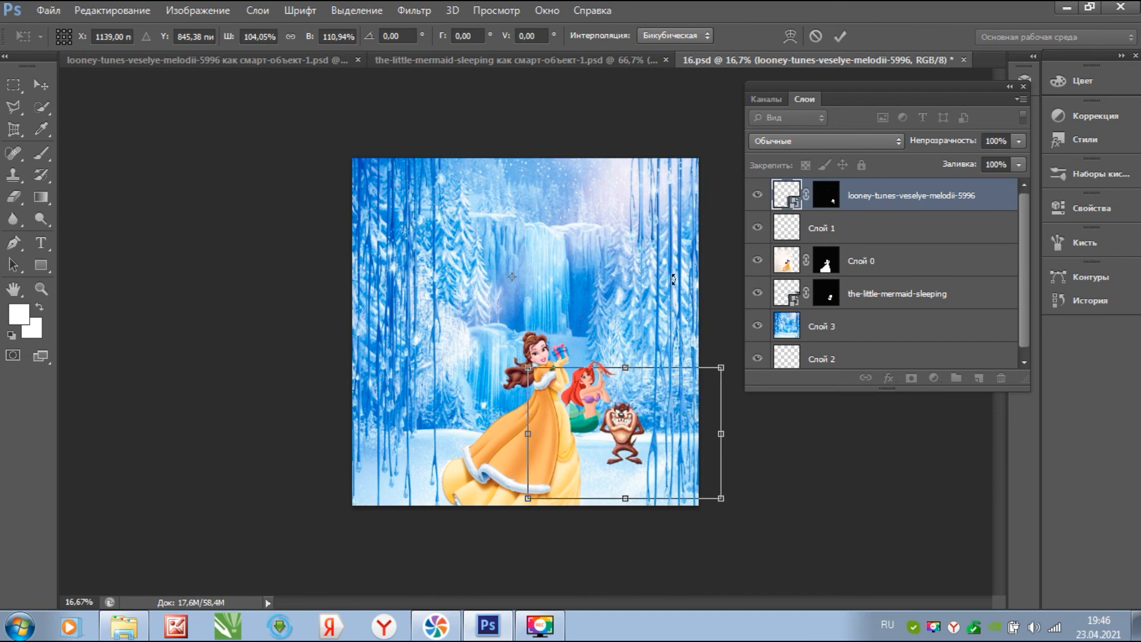
{"action": "key", "text": "Return"}
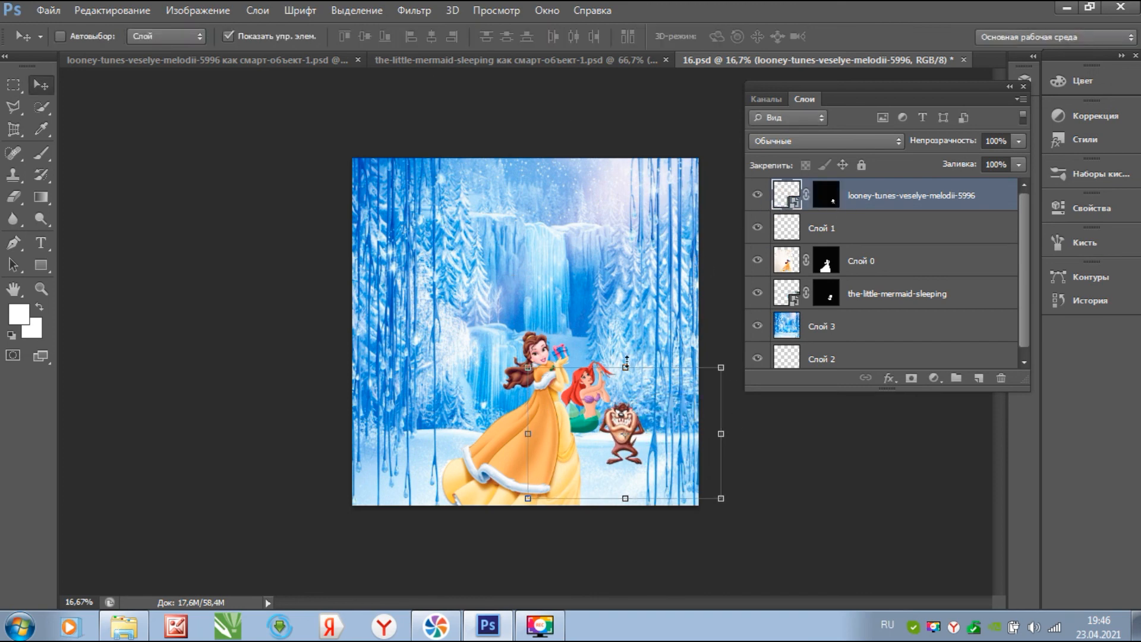
- Select the empty Слой 1, then zoom and pan to inspect the finished collage
{"action": "left_click", "coordinate": [865, 224]}
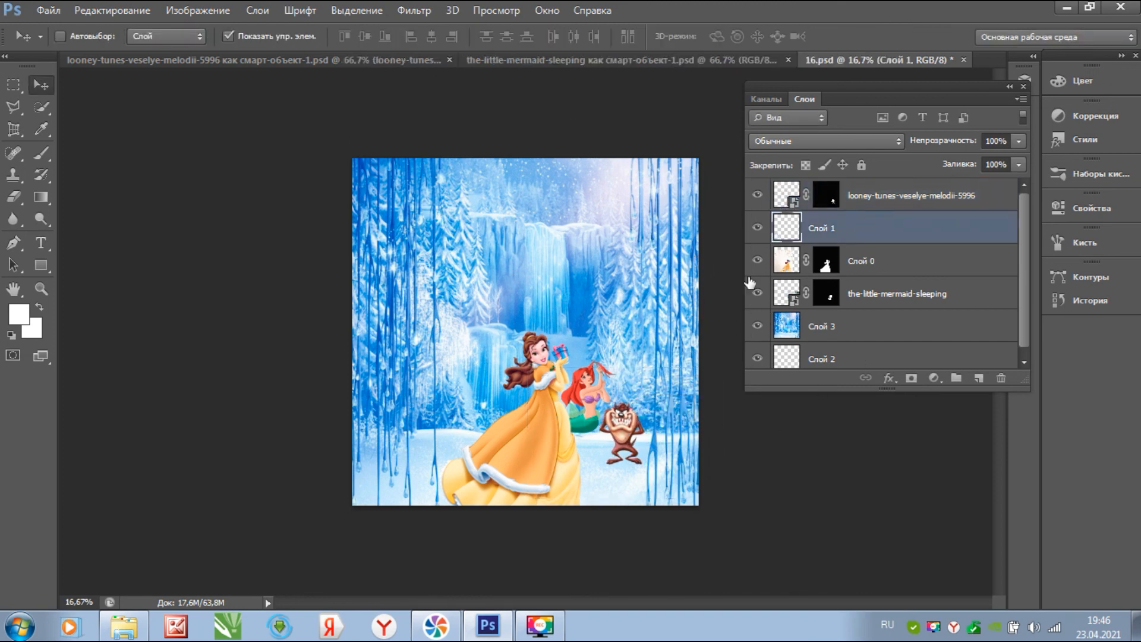
{"action": "scroll", "coordinate": [540, 402], "scroll_direction": "up", "scroll_amount": 5}
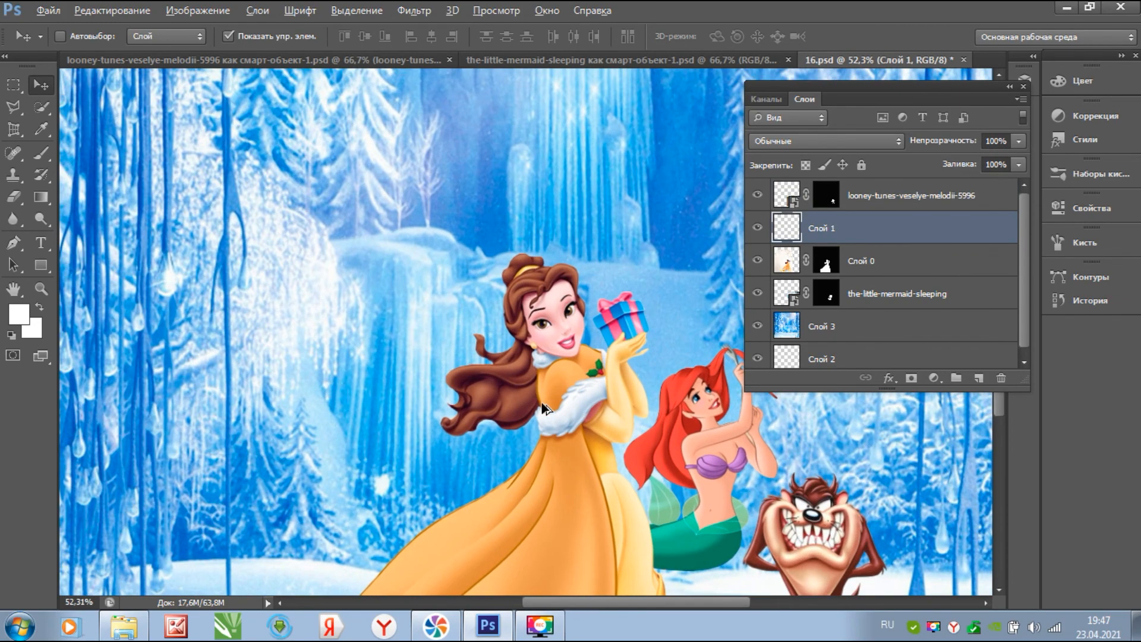
{"action": "key", "text": "alt"}
{"action": "left_click_drag", "start_coordinate": [561, 402], "coordinate": [427, 290]}
{"action": "scroll", "coordinate": [455, 301], "scroll_direction": "down", "scroll_amount": 5}
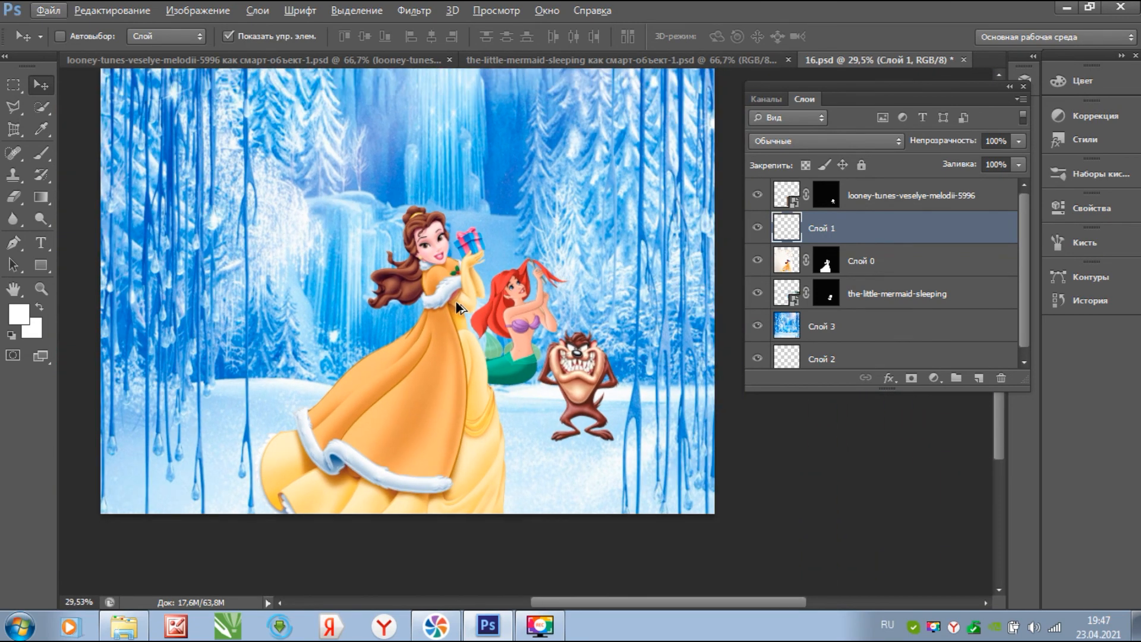
{"action": "left_click_drag", "start_coordinate": [455, 301], "coordinate": [518, 384]}
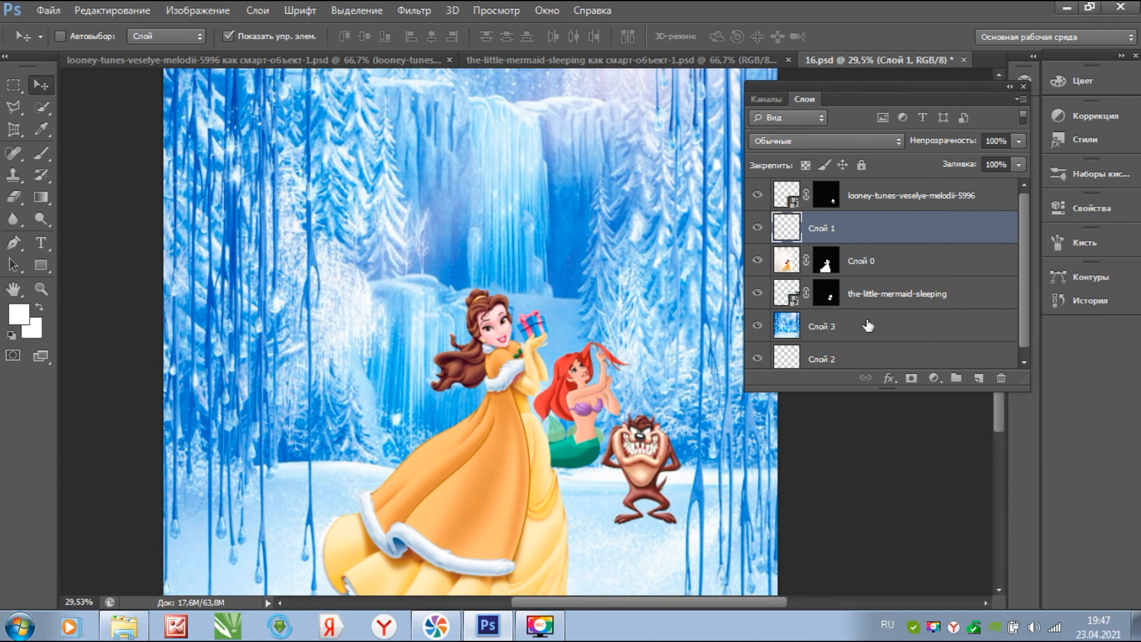